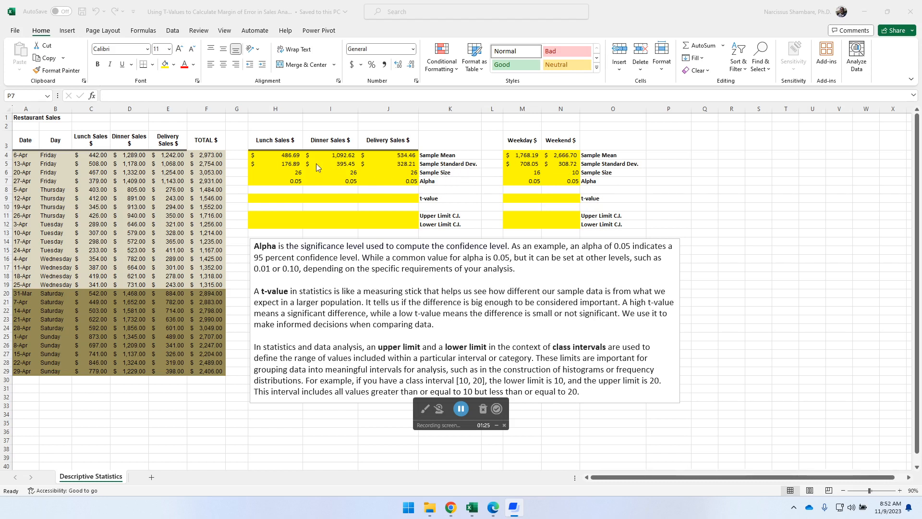
Review the formulas behind the Lunch Sales sample mean, standard deviation, sample size and alpha in H4:H7.
click(290, 157)
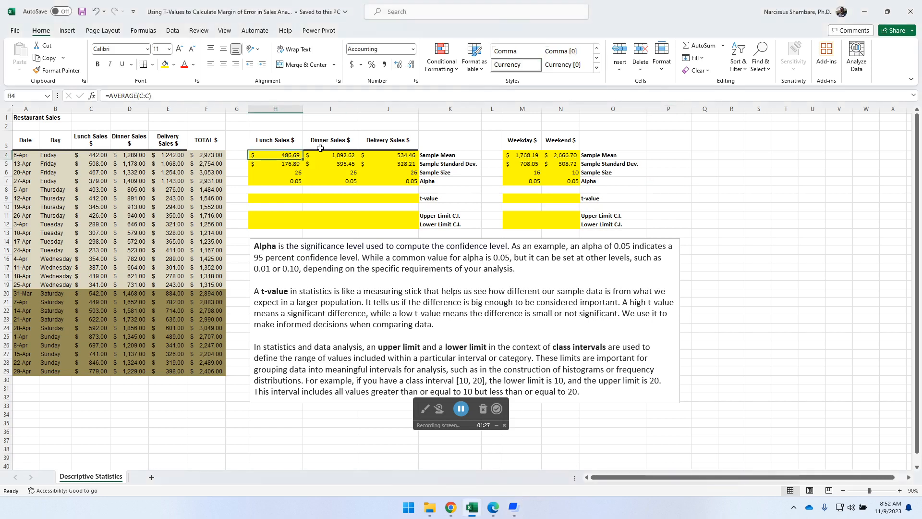
click(292, 164)
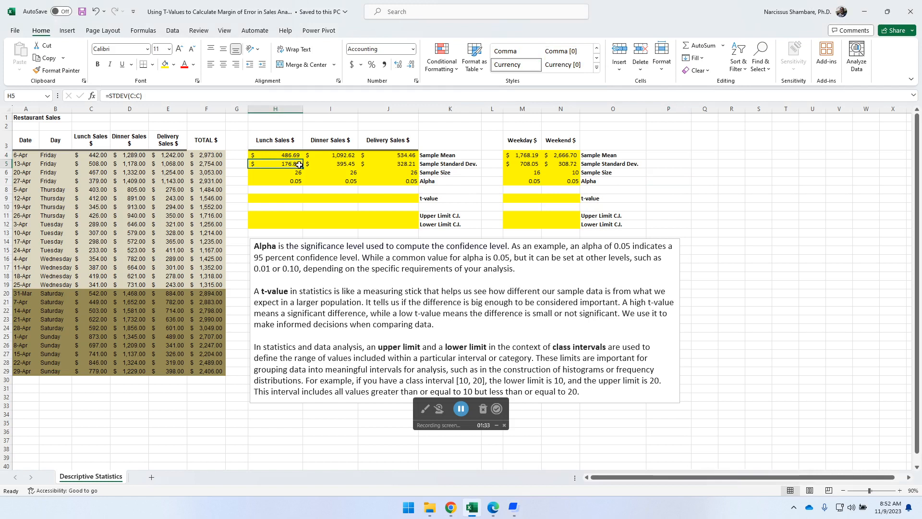
click(297, 171)
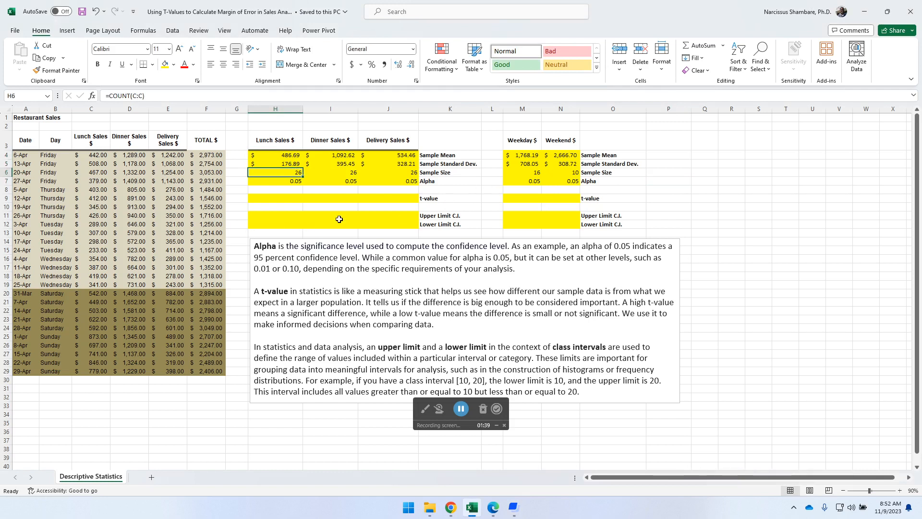
click(297, 180)
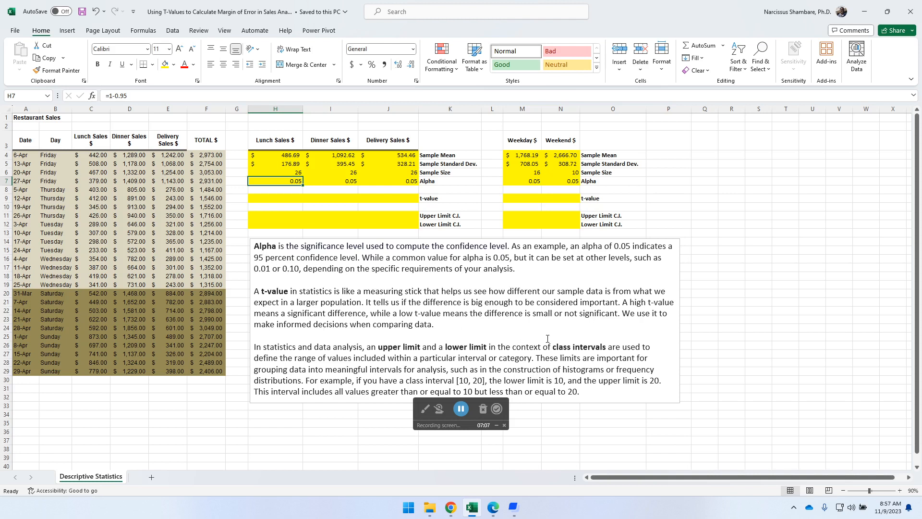
Look up the t-value for 25 degrees of freedom at two-tails 0.05 in the t-table PDF in Edge, highlight it and return to Excel.
click(274, 198)
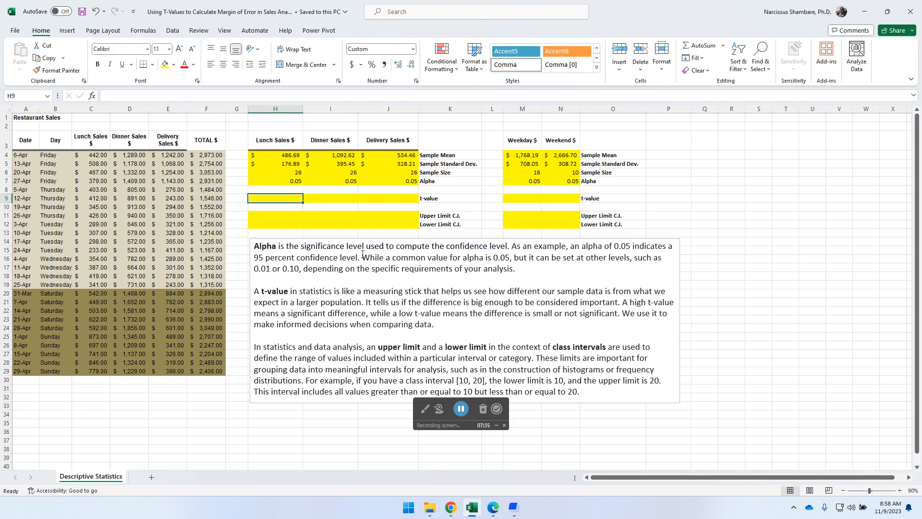
click(493, 507)
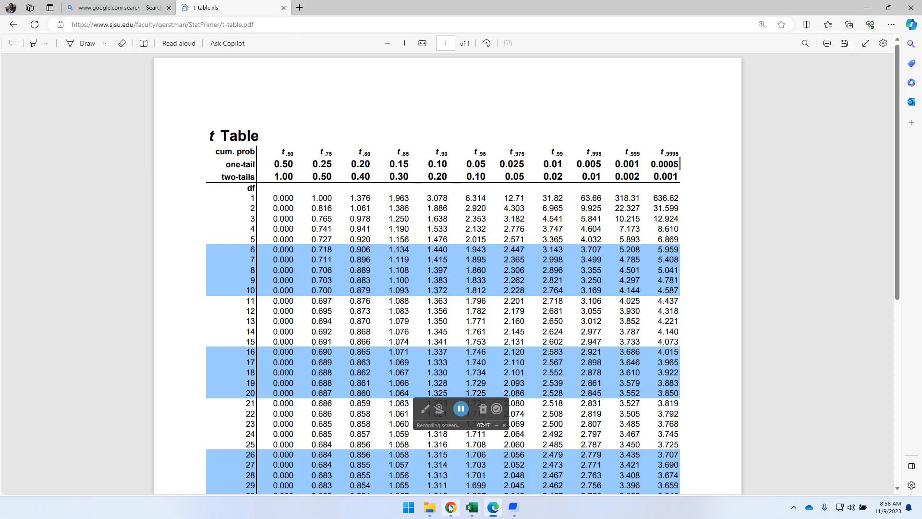
click(471, 510)
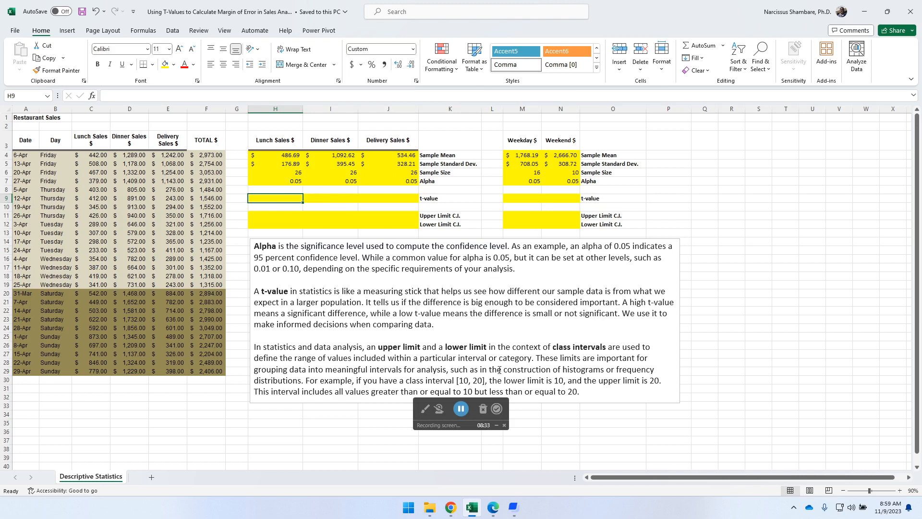
click(494, 509)
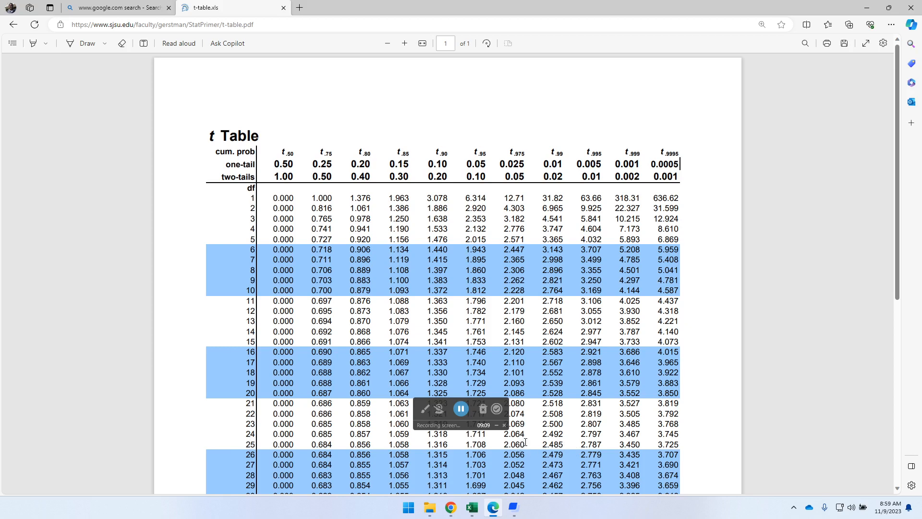
drag(503, 445, 524, 445)
click(467, 513)
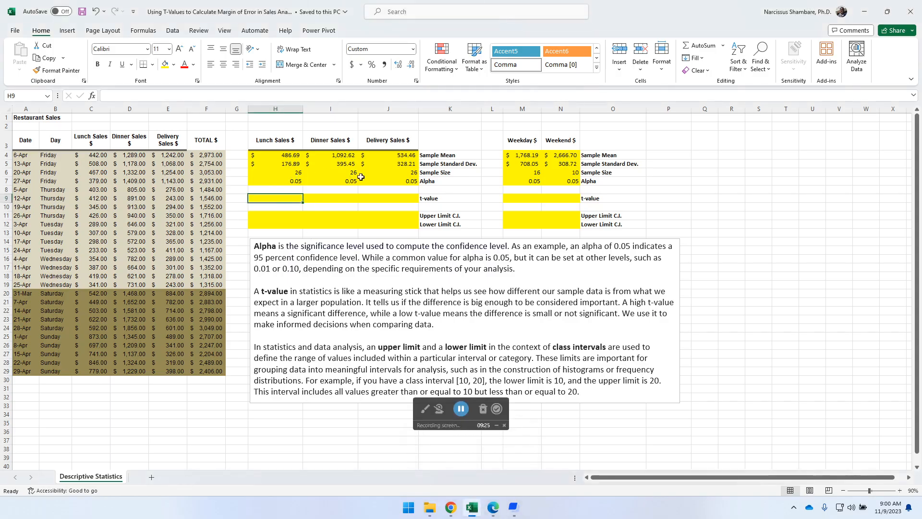
Enter a t-value of 2.060 for Lunch, Dinner and Delivery Sales in cells H9 to J9.
click(529, 197)
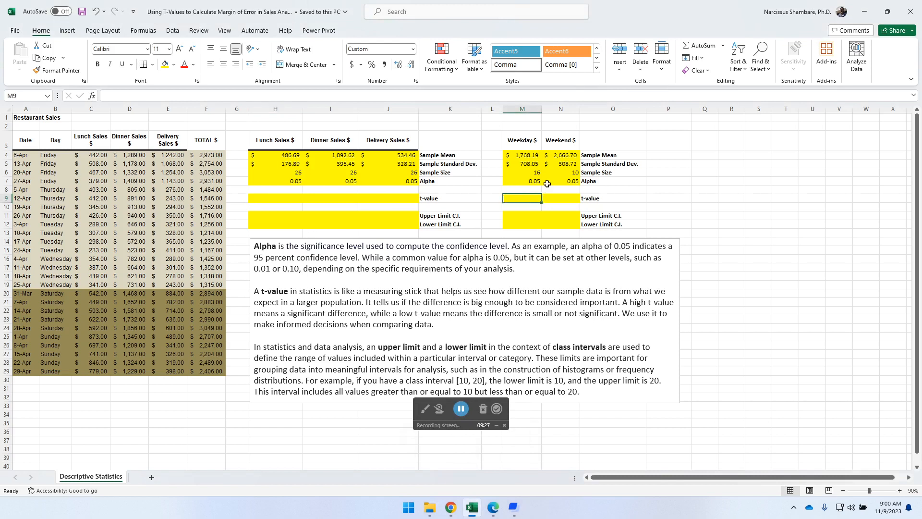
click(270, 198)
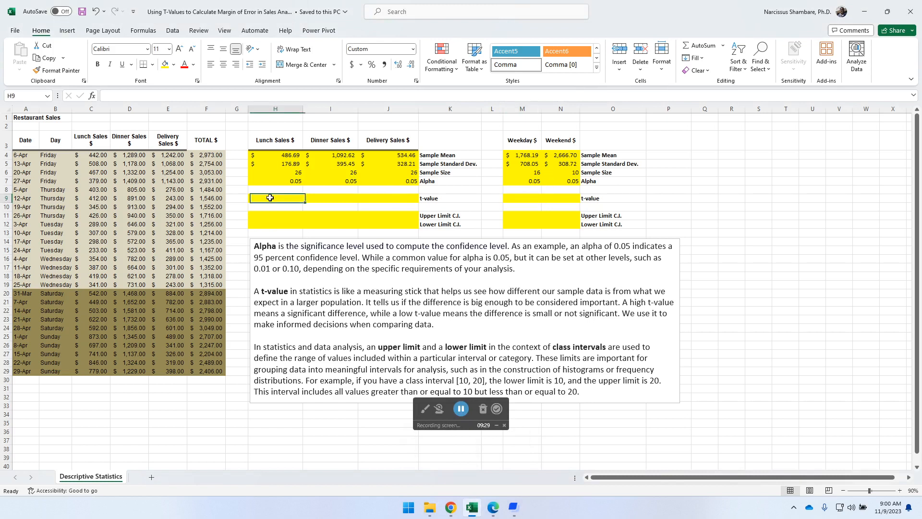
text(2.060)
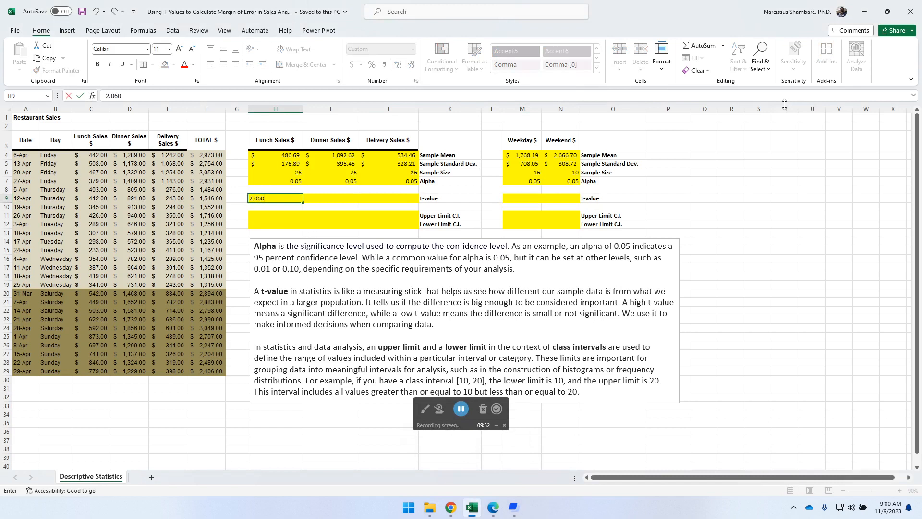
key(Tab)
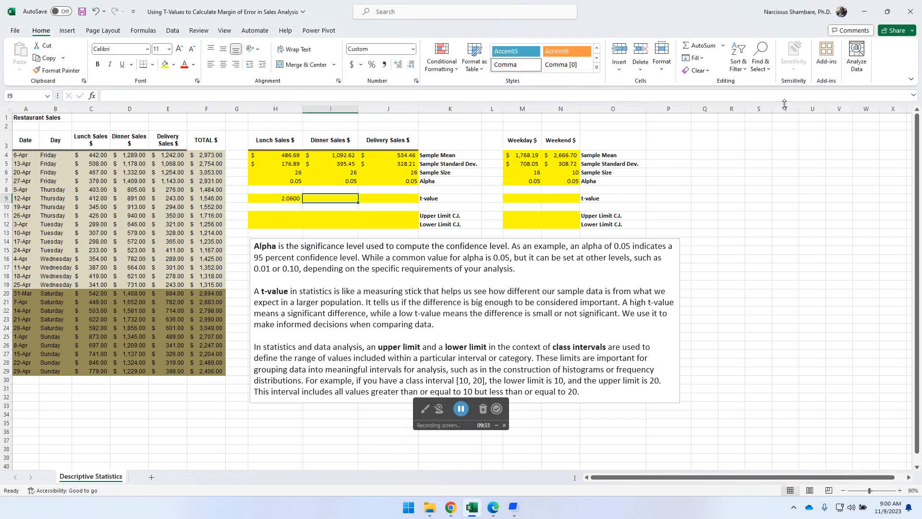
text(2.06)
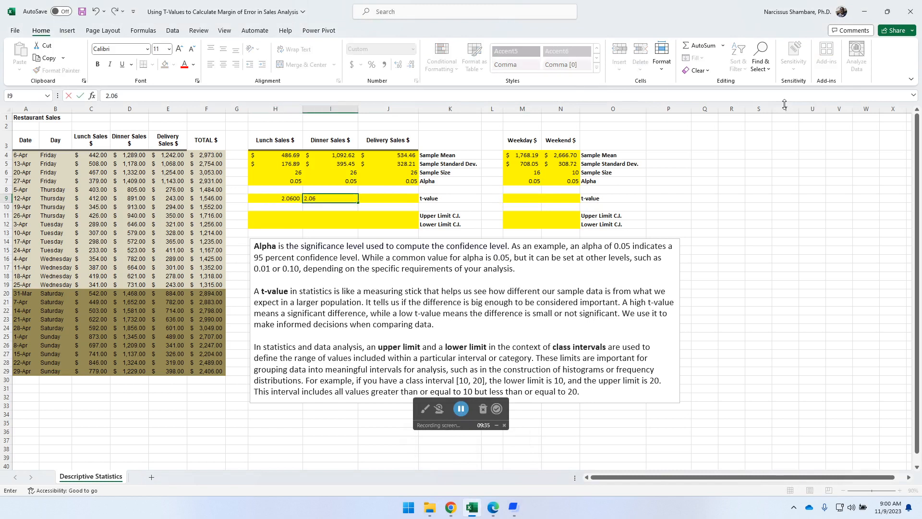
key(Tab)
text(2.0)
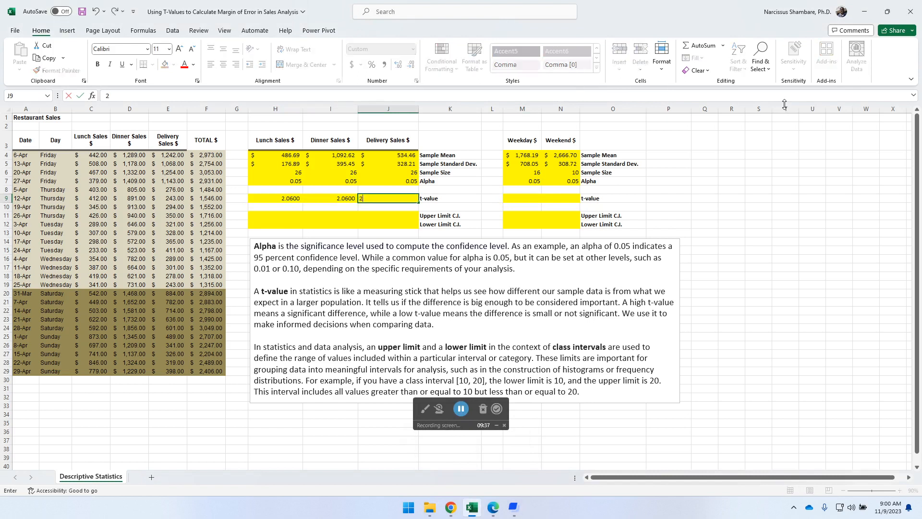
key(Tab)
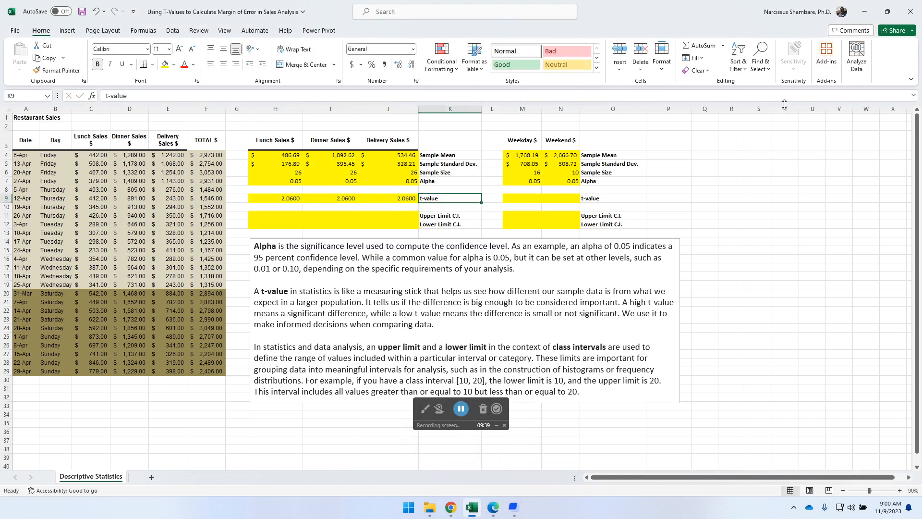
Look up the Weekday t-value for 15 degrees of freedom in the Edge t-table and enter 2.131 in Excel cell M9.
click(521, 203)
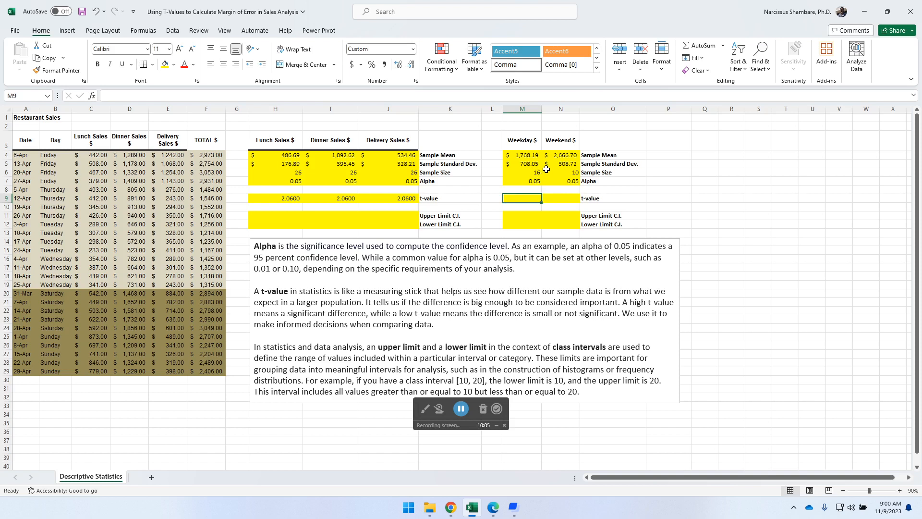
click(495, 509)
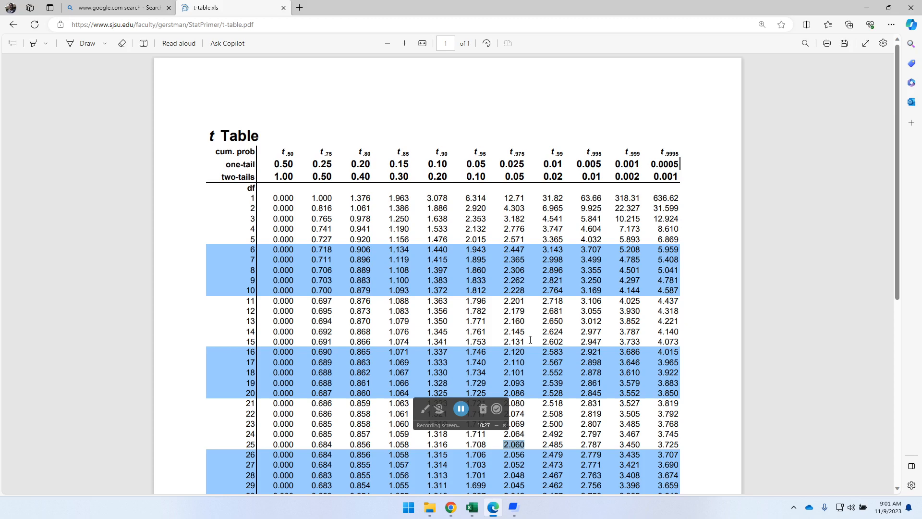
mouse_move(473, 512)
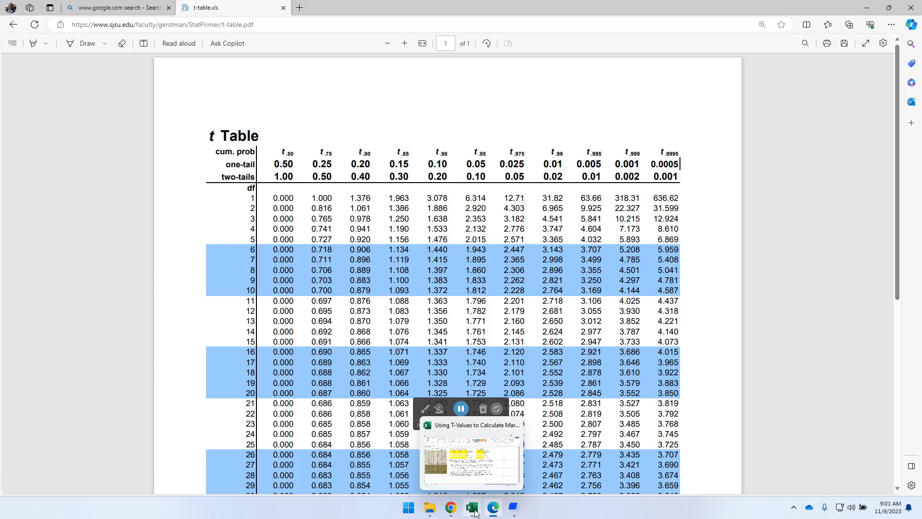
click(474, 510)
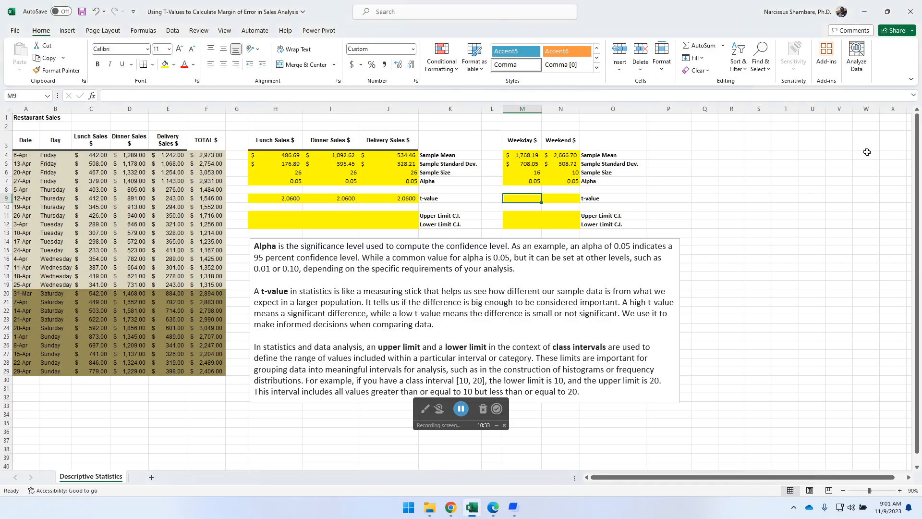
text(2.131)
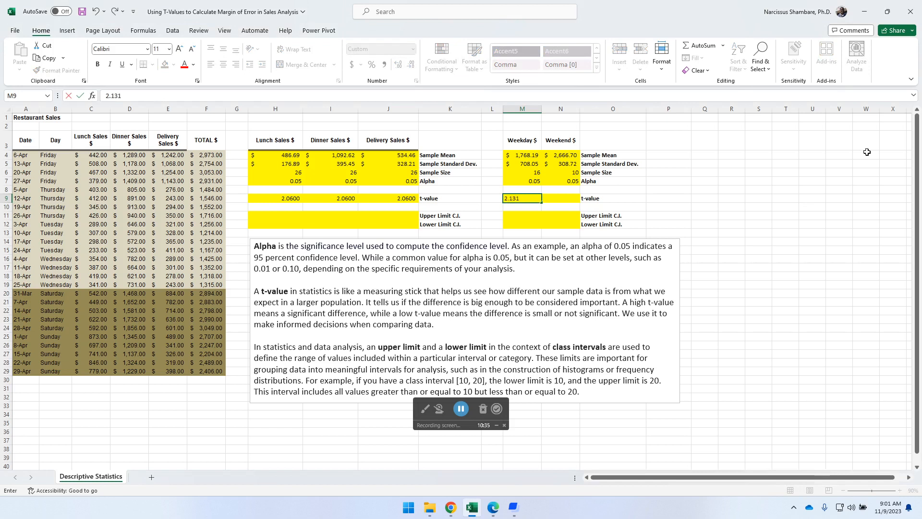
key(Tab)
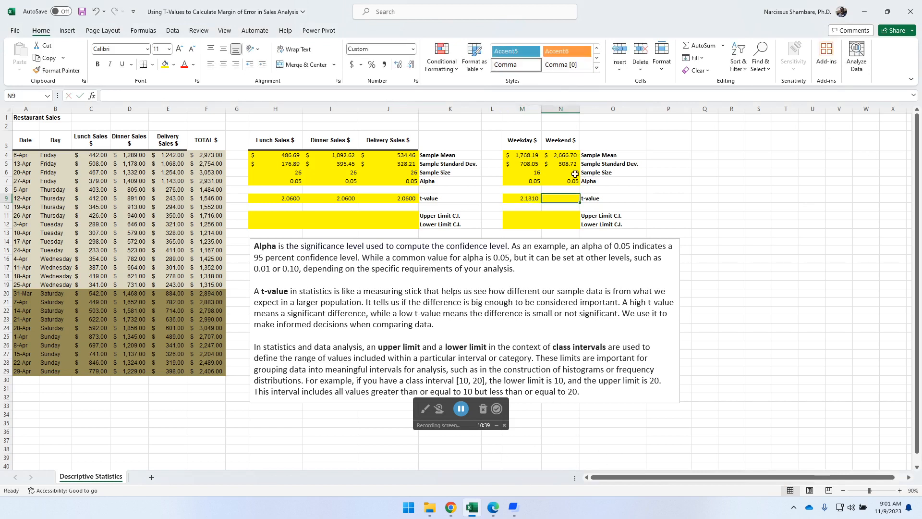
Look up the Weekend t-value for 9 degrees of freedom in the Edge t-table and enter 2.262 in Excel cell N9.
click(494, 513)
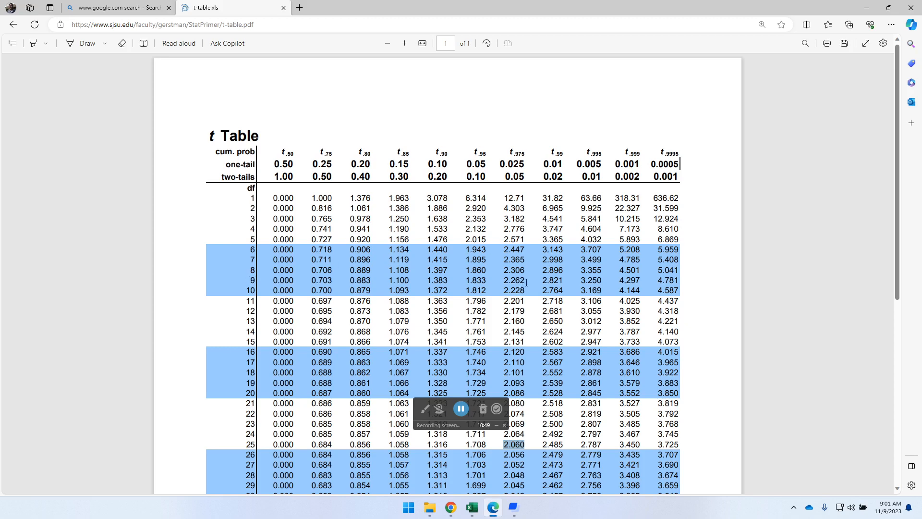
click(472, 507)
text(2)
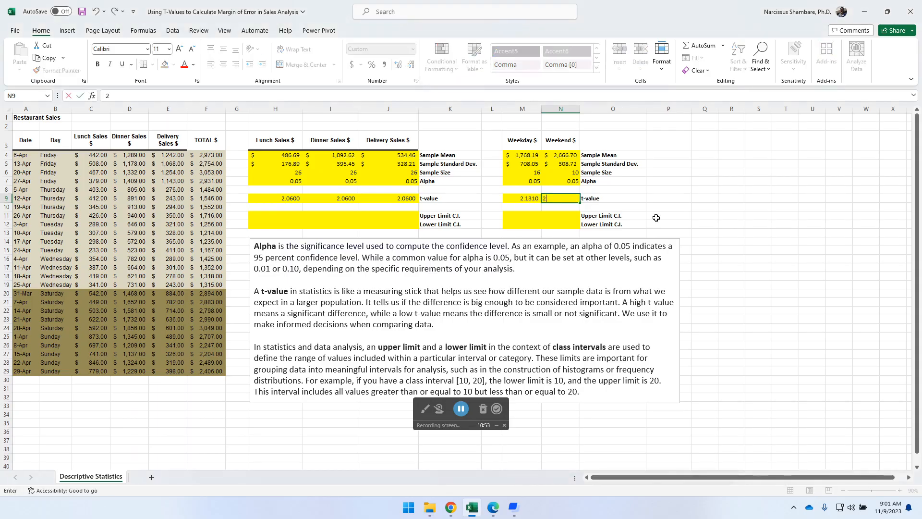
text(.26)
key(Return)
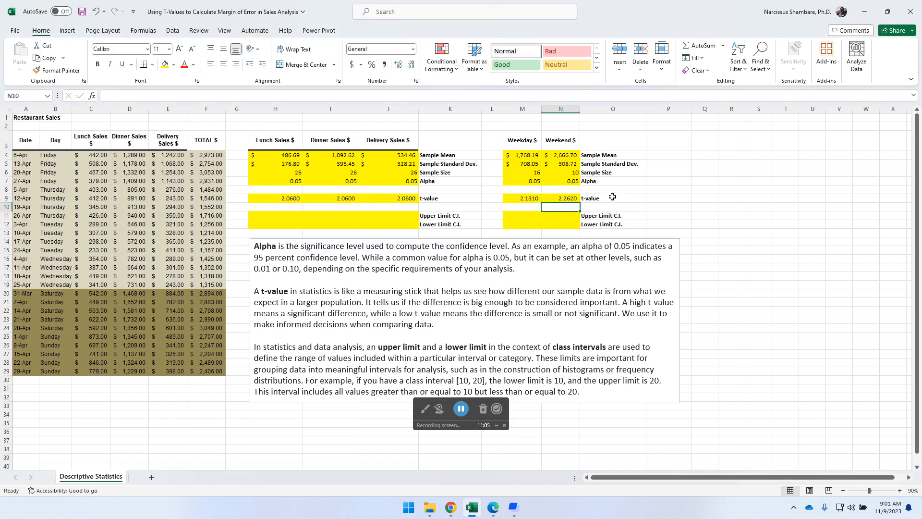
Calculate the Lunch Sales t-value in cell H10 with the formula =T.INV(1-H7/2,H6-1) and select the result to check it.
click(284, 204)
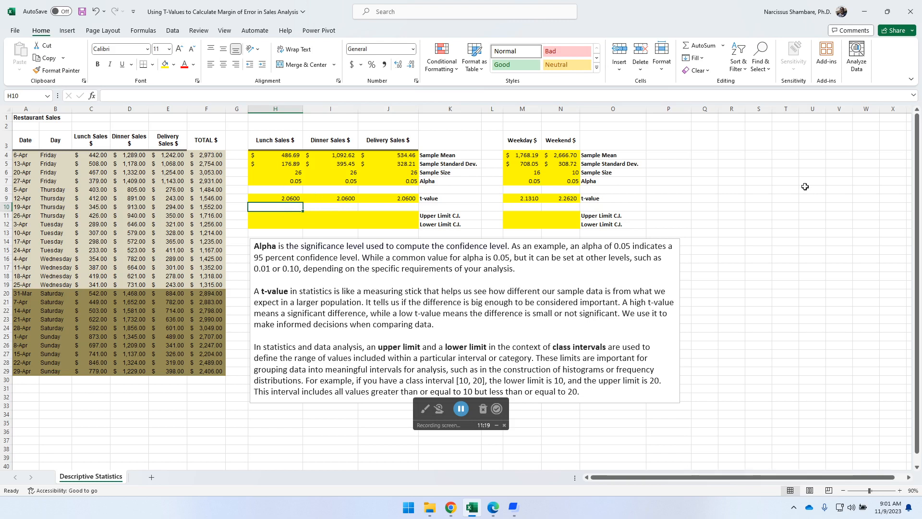
text(=)
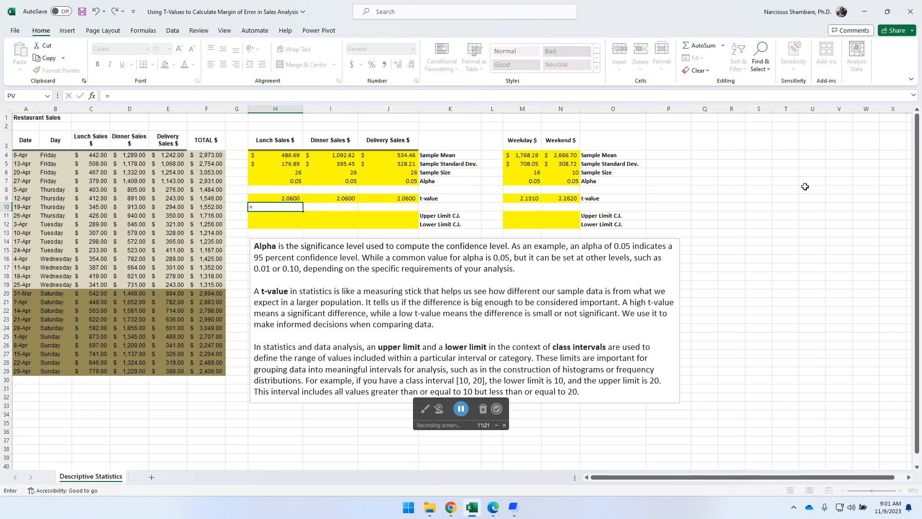
text(T)
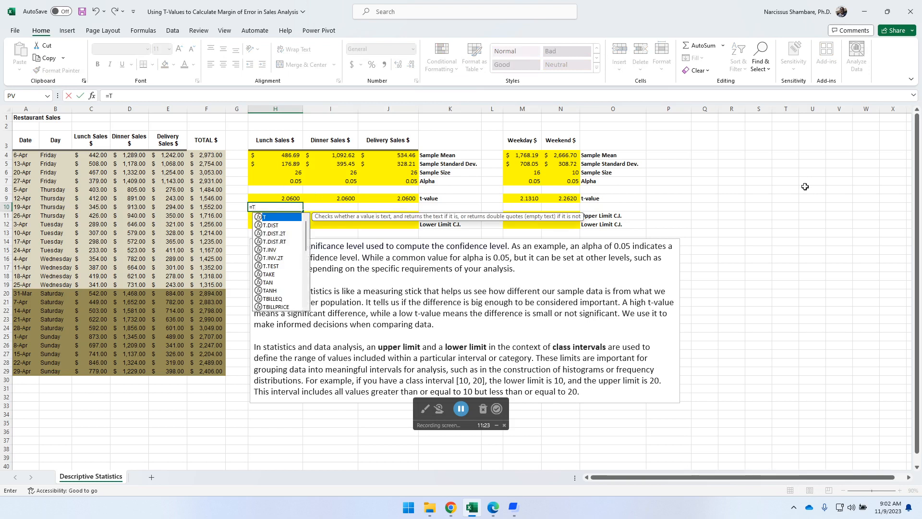
text(.In)
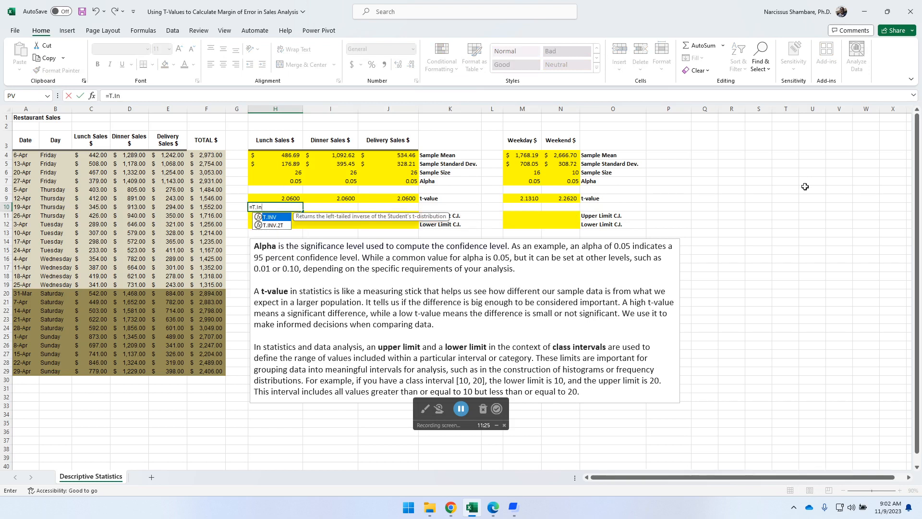
double_click(280, 220)
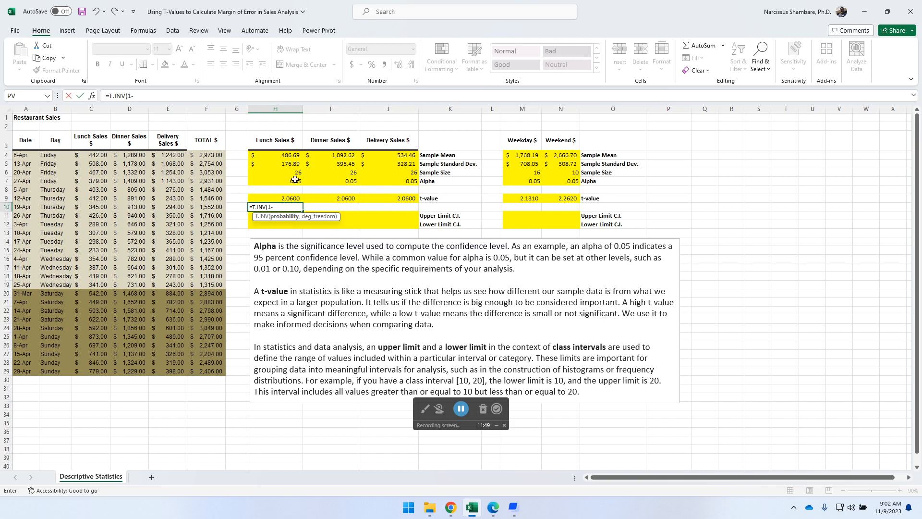
click(295, 183)
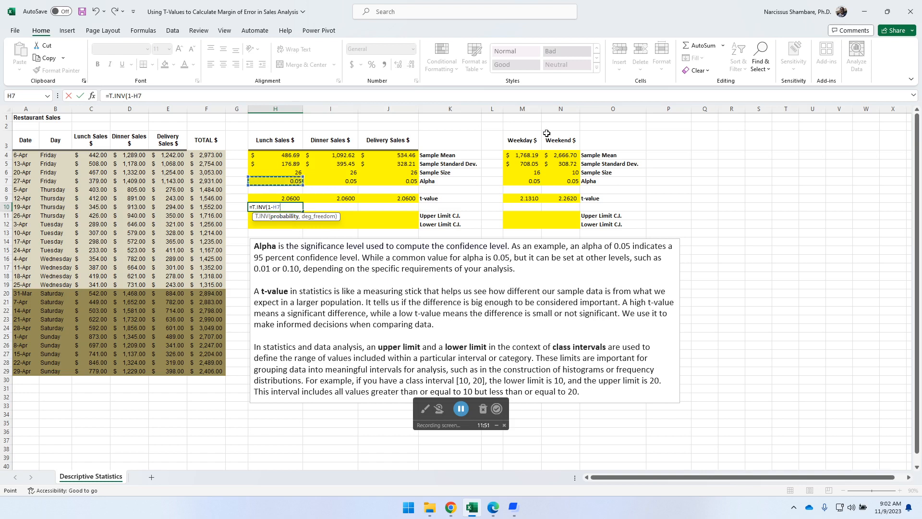
text(/2)
text(,)
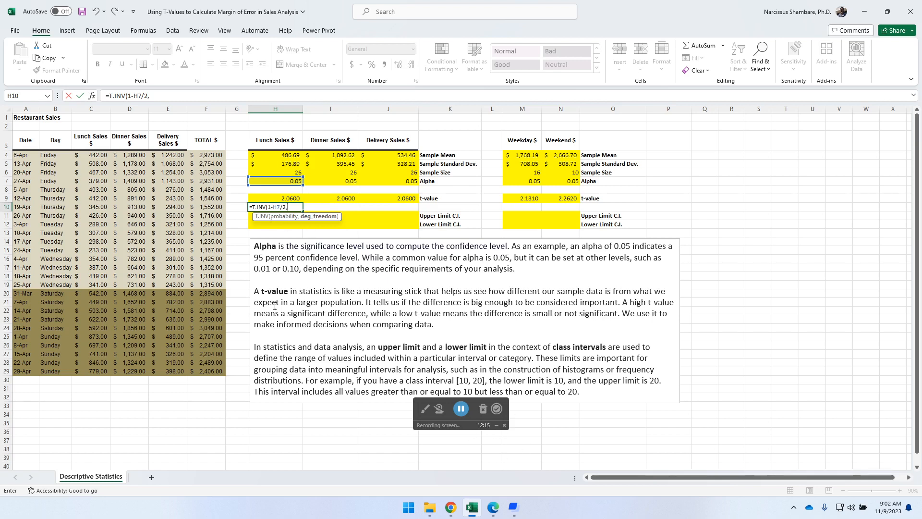
click(296, 172)
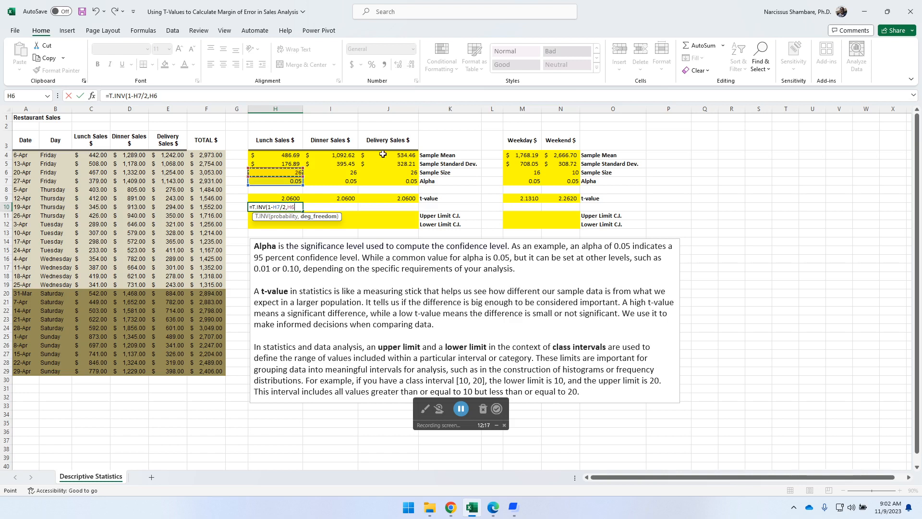
text(-1))
key(Return)
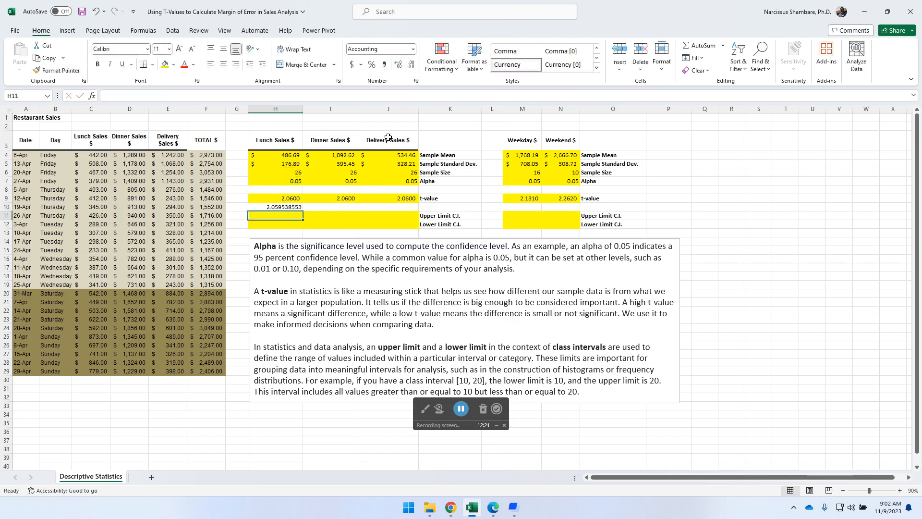
click(281, 206)
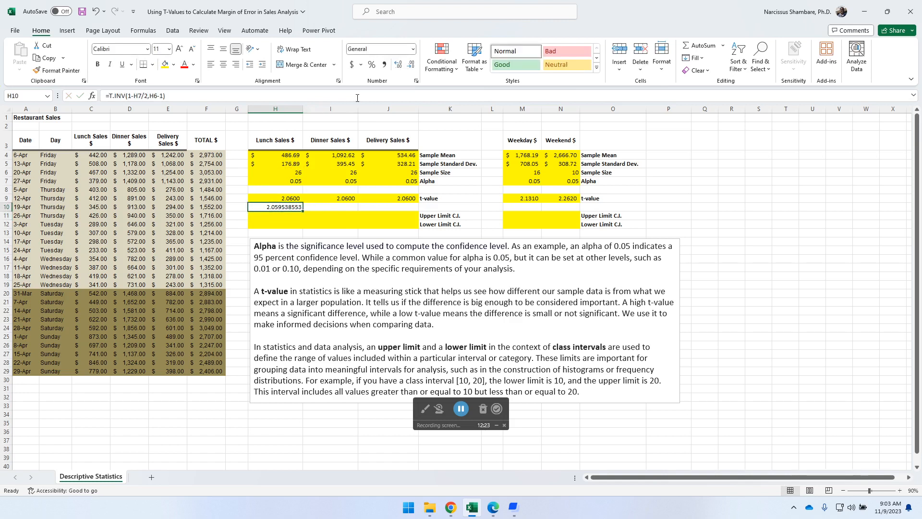
Reduce the Lunch Sales t-value in H10 to three decimal places and fill its formula across to J10.
click(411, 66)
click(411, 66)
click(412, 66)
click(412, 66)
click(411, 65)
click(412, 67)
drag(304, 211, 414, 209)
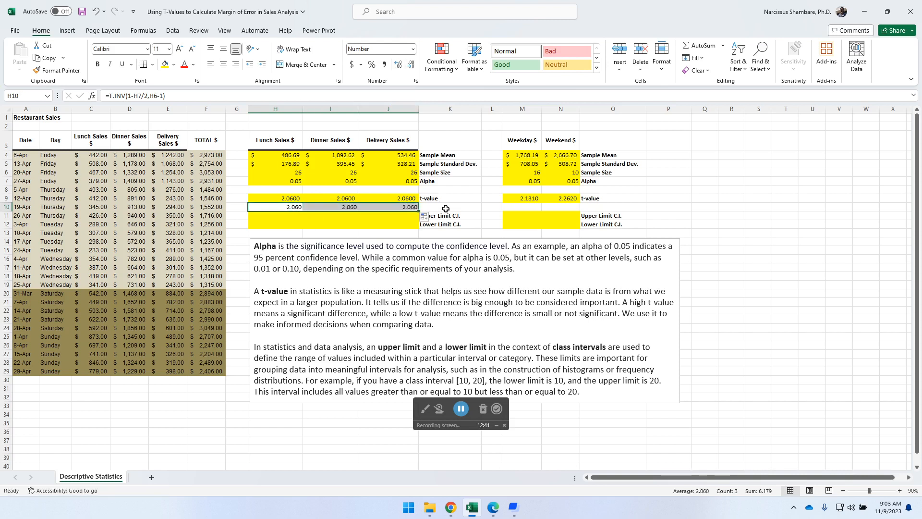
Copy the T.INV formula from J10 to the Weekday and Weekend cells M10:N10 and select M10 to check it.
click(401, 206)
key(ctrl+c)
key(Right)
key(Right)
key(Right)
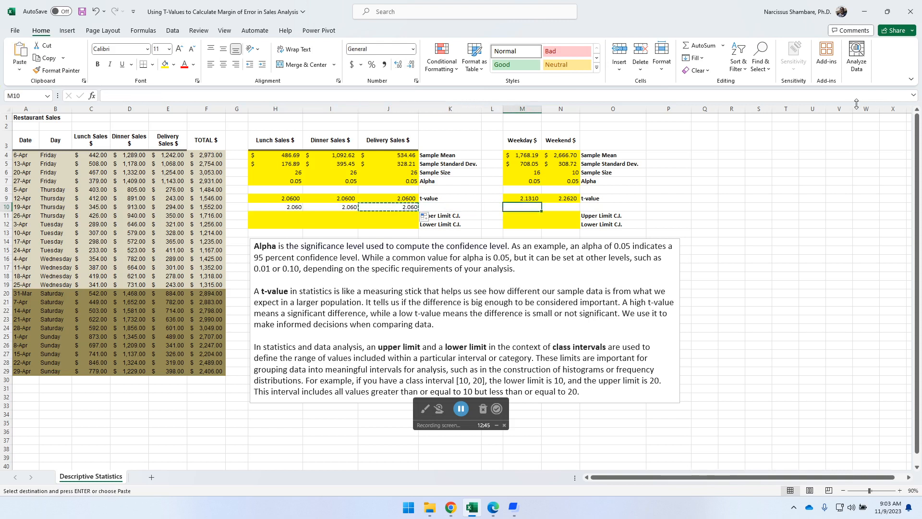
key(shift+Right)
key(Return)
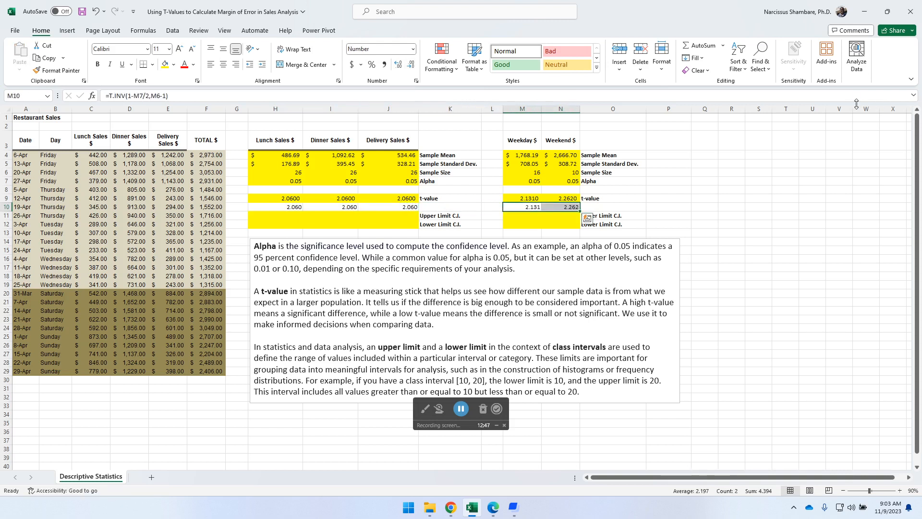
click(531, 206)
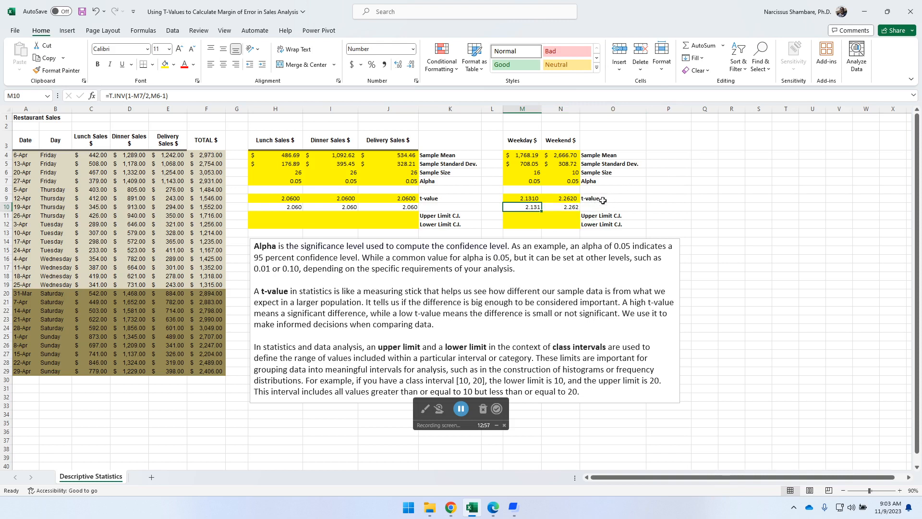
Calculate the Lunch Sales upper confidence limit in cell H11 with the formula =H4+H9*(H5/SQRT(H6)).
click(274, 216)
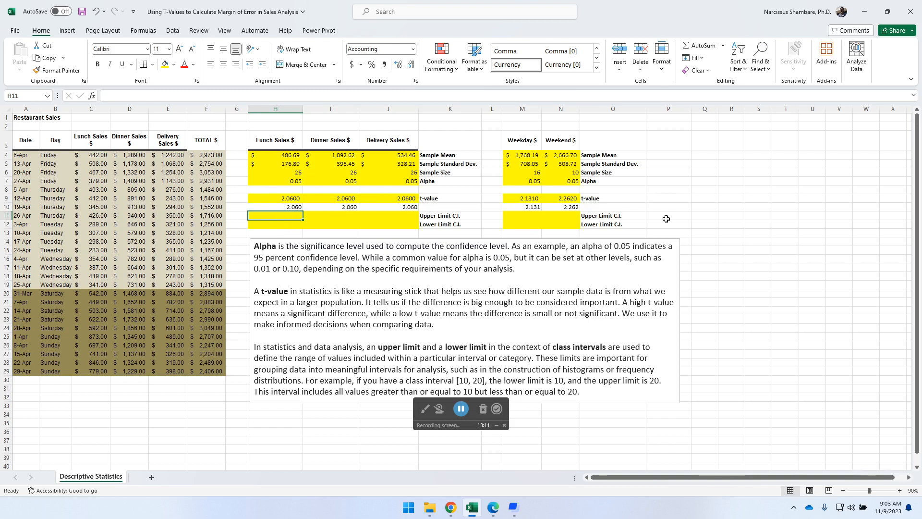
text(=)
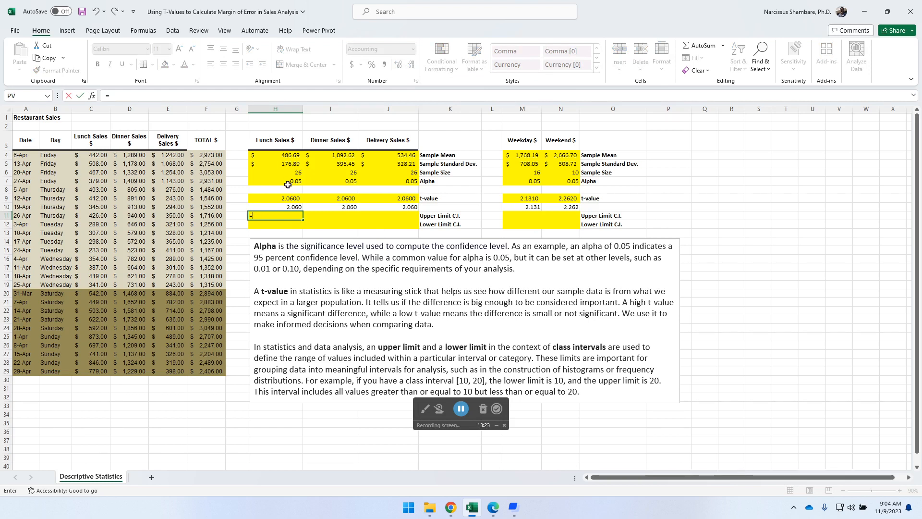
click(293, 154)
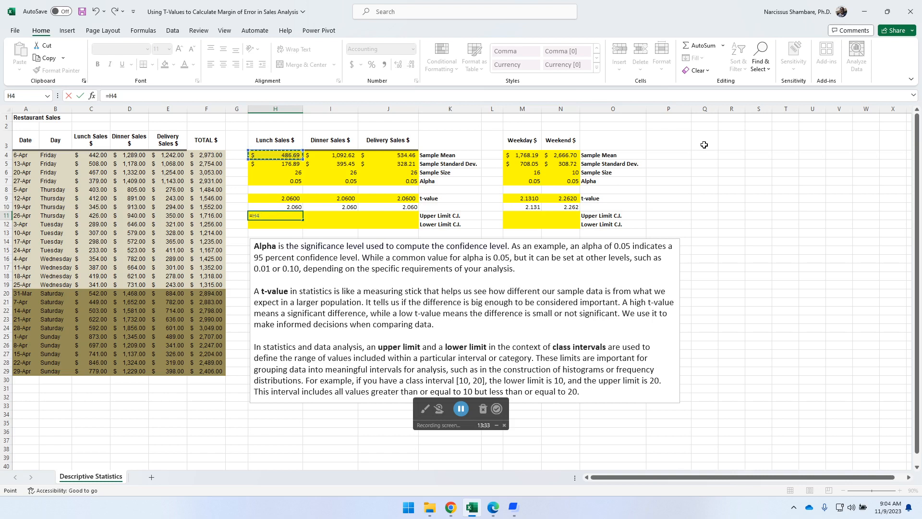
text(+)
click(288, 198)
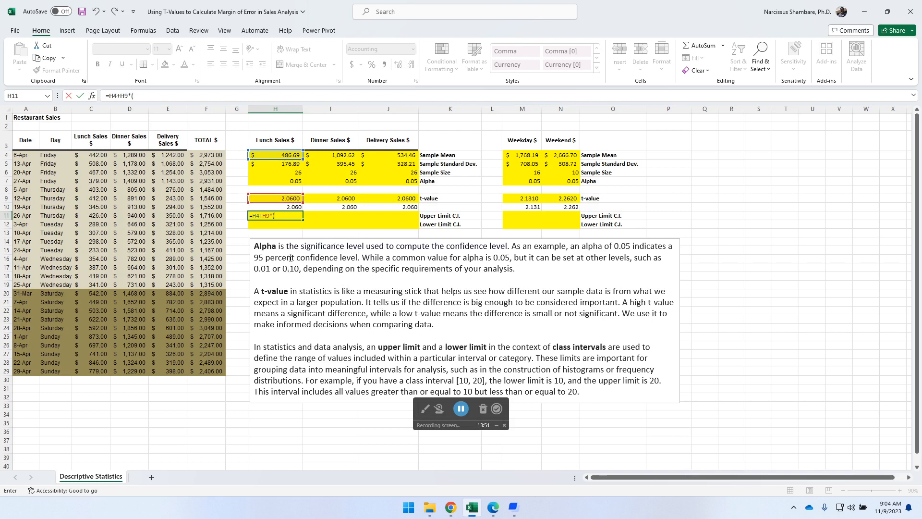
click(291, 164)
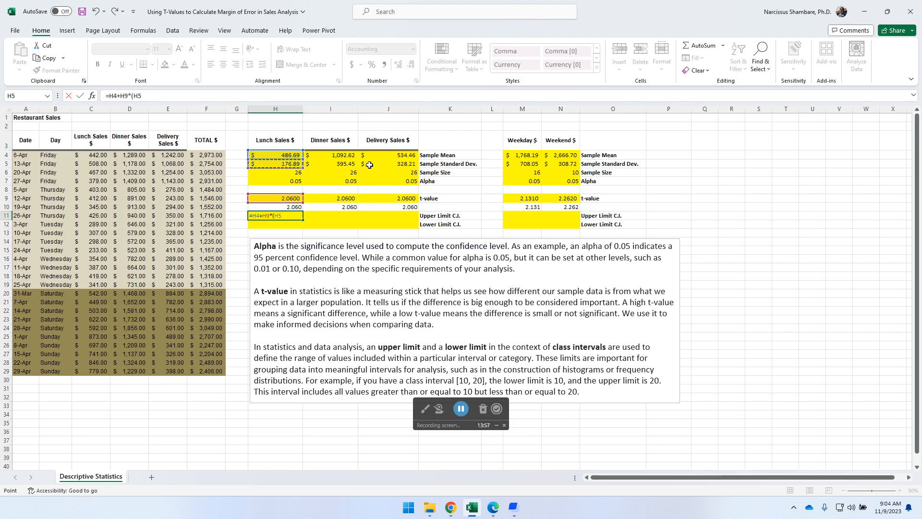
text(/sqr)
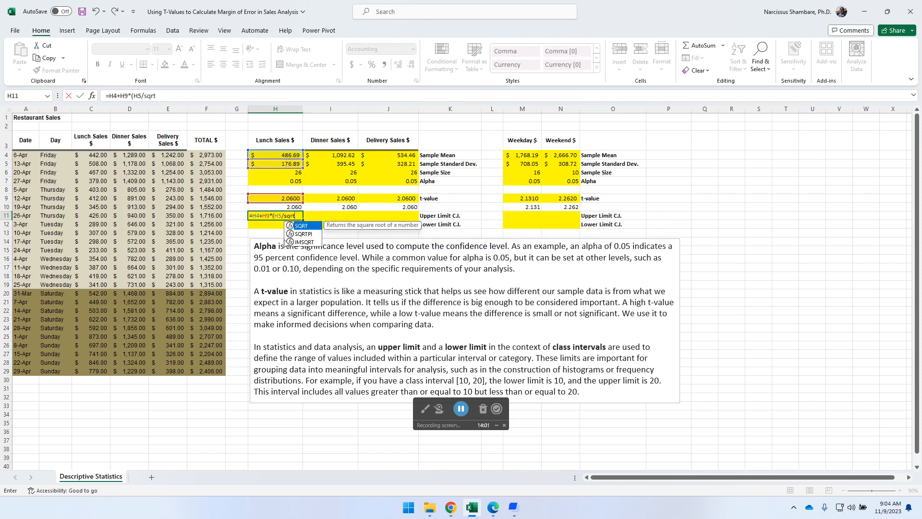
text(t)
double_click(311, 227)
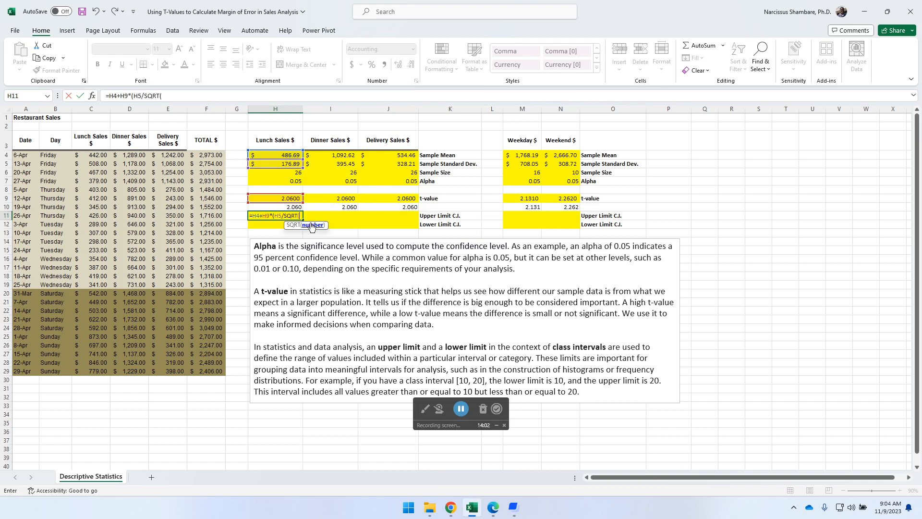
click(297, 172)
text())
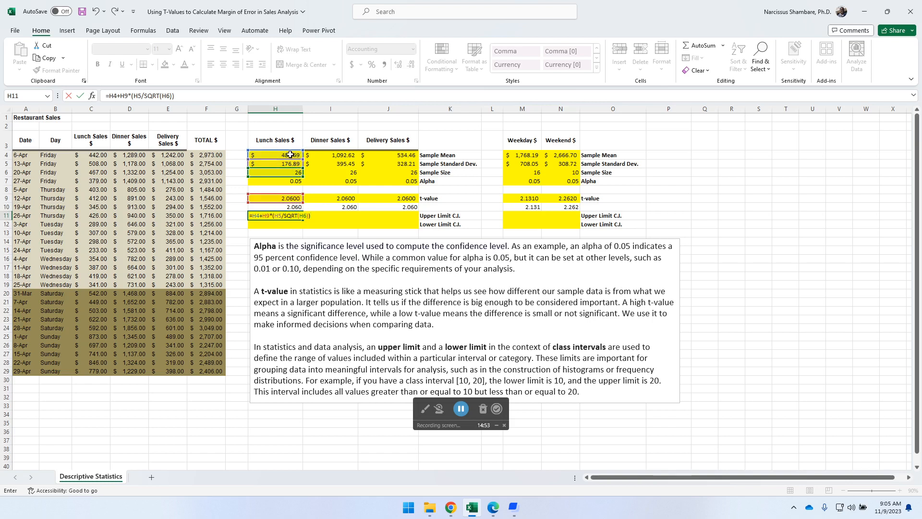
key(Return)
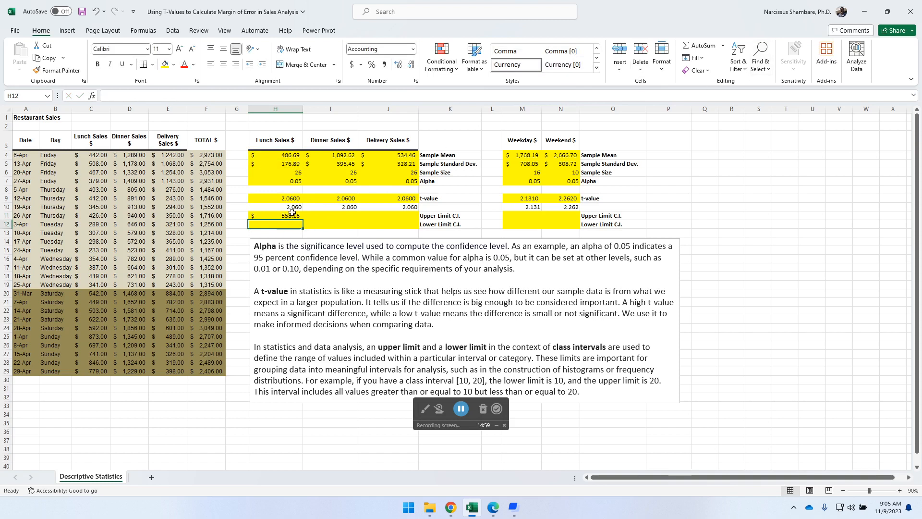
Calculate the Lunch Sales lower confidence limit in cell H12 with the formula =H4-H9*(H5/SQRT(H6)).
text(=)
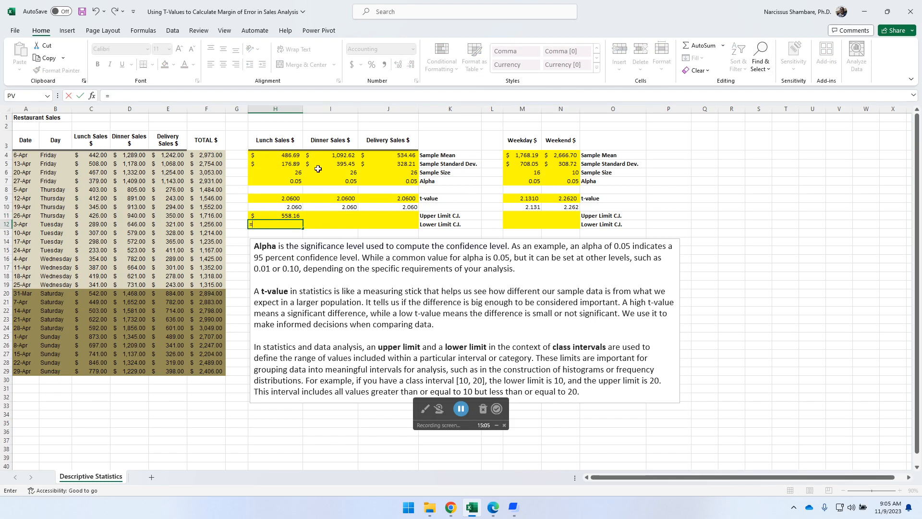
click(291, 155)
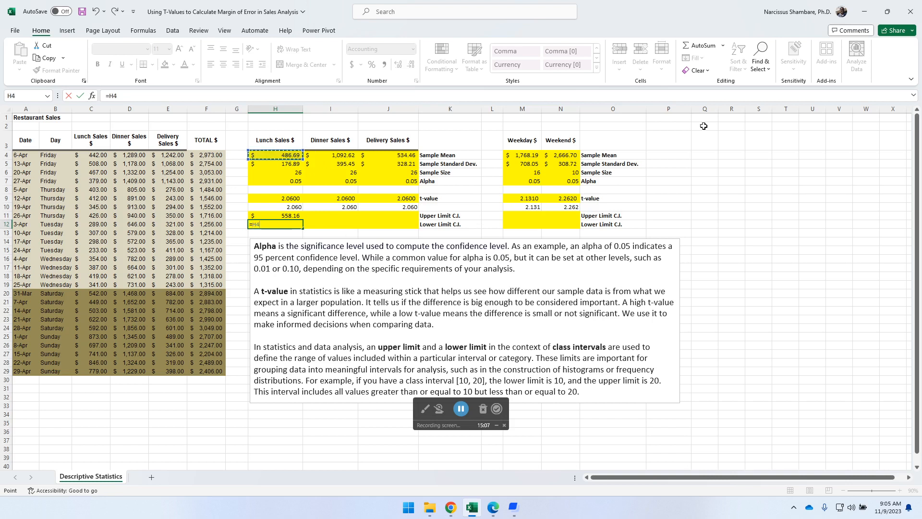
text(-)
click(290, 198)
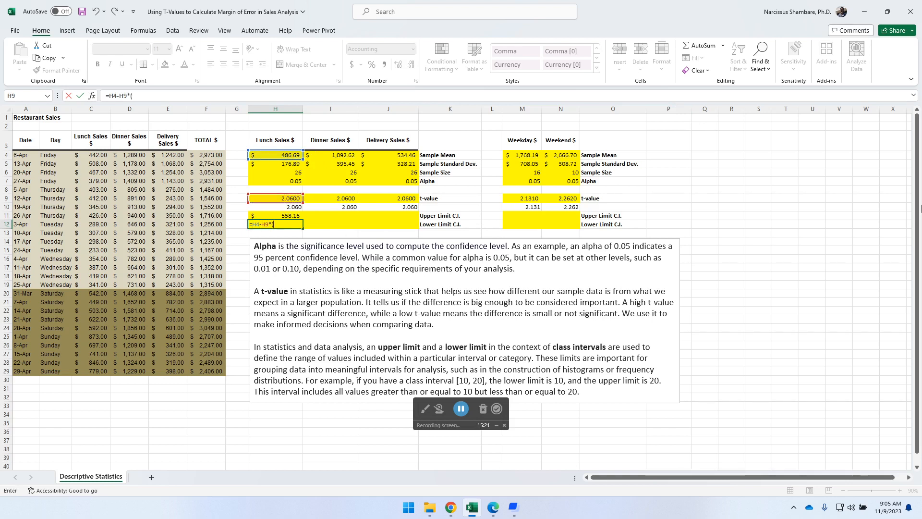
text(*()
click(294, 164)
text(/)
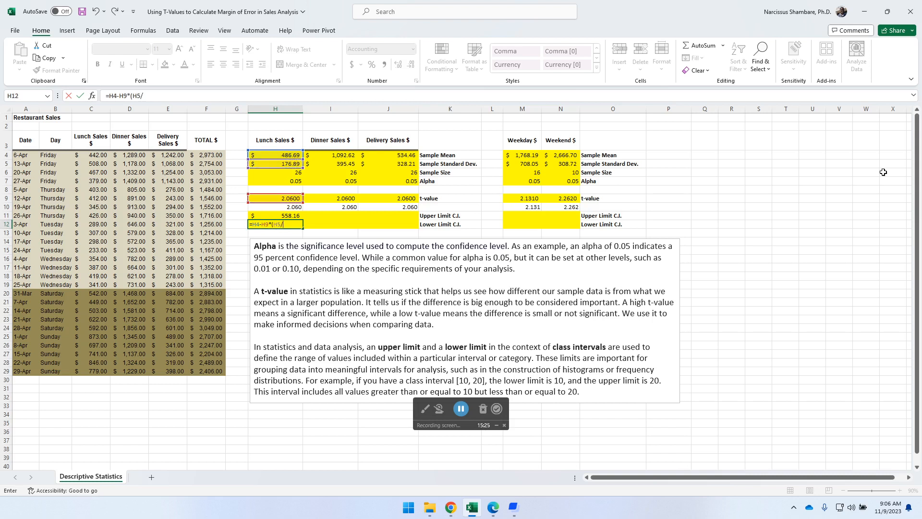
text(sqr)
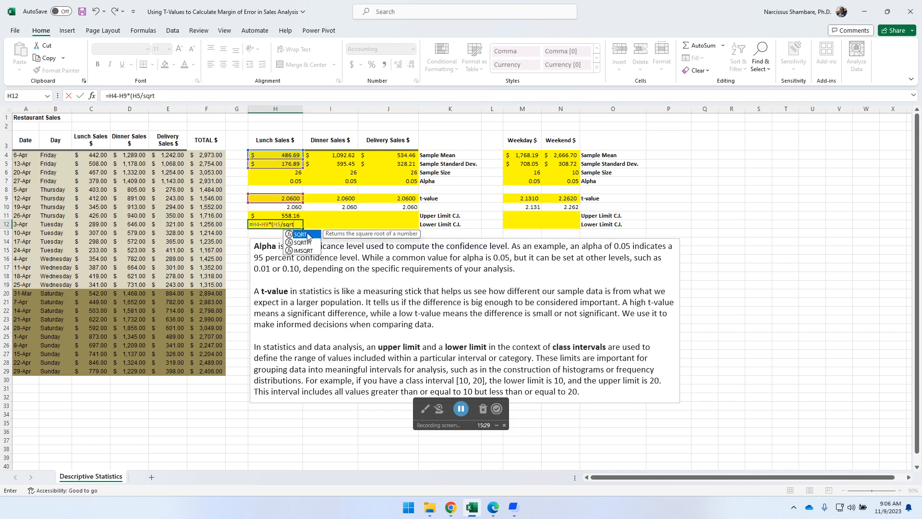
text(t)
double_click(302, 234)
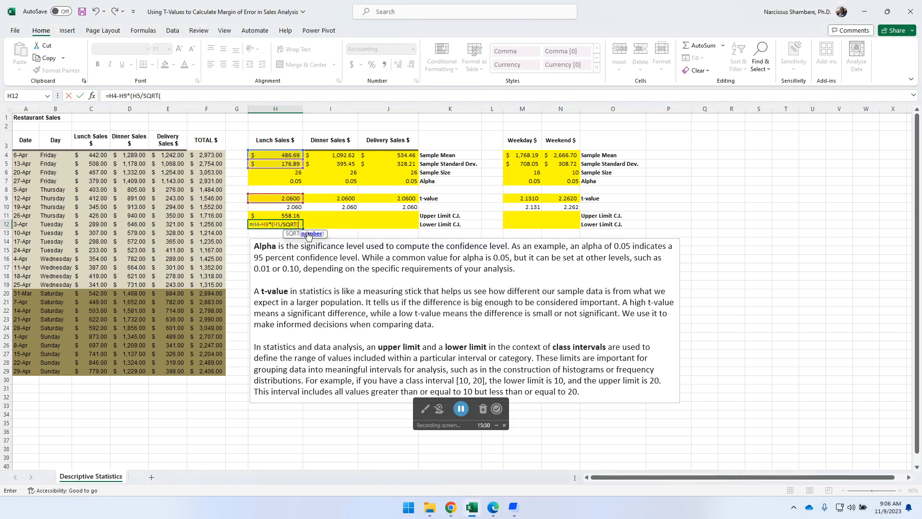
click(293, 171)
text())
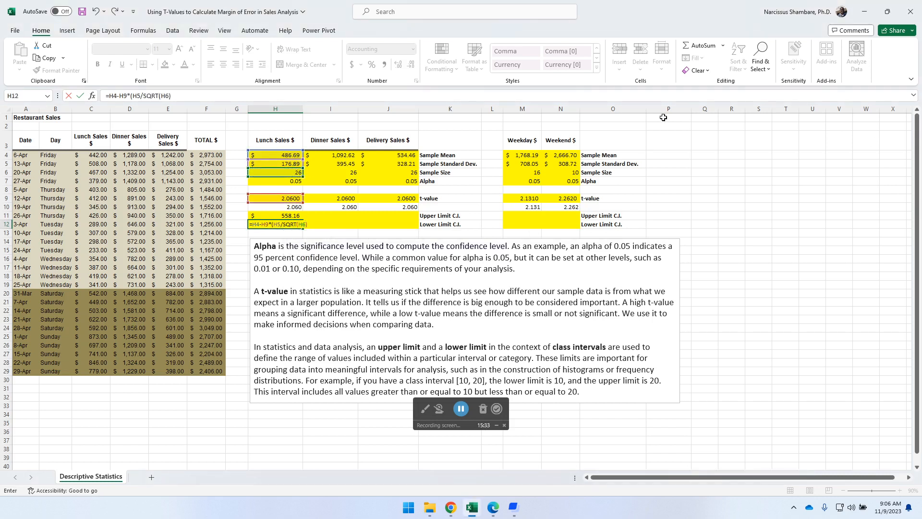
text())
key(ctrl+Return)
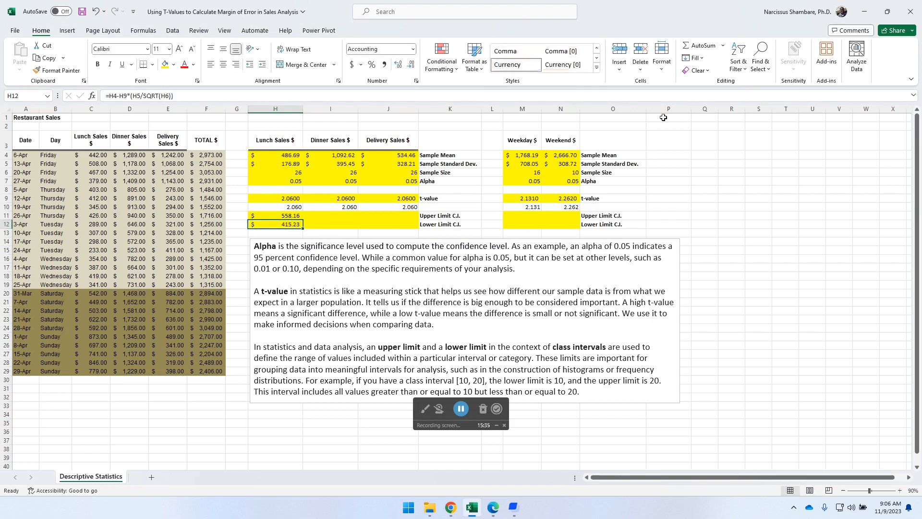
Fill the limit formulas from H11:H12 across to J11:J12 and copy them to the Weekday and Weekend cells M11:N12.
click(289, 215)
drag(288, 215, 410, 224)
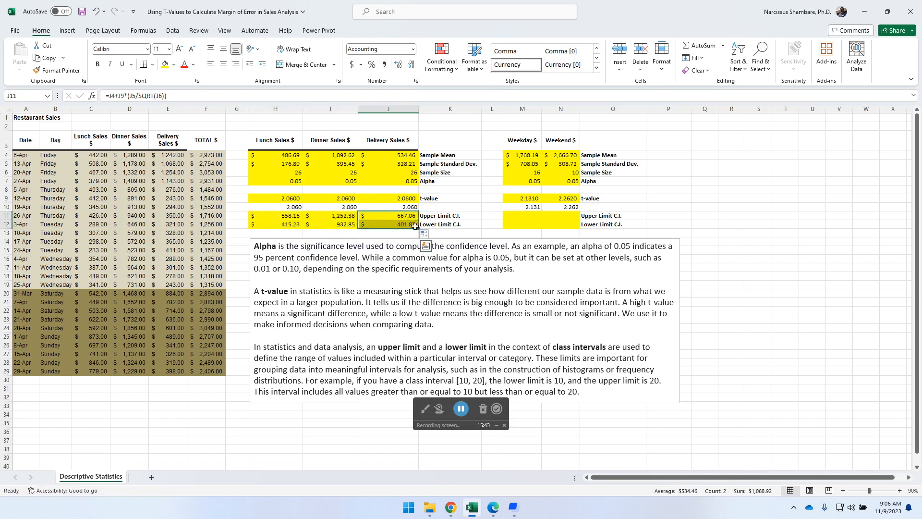
key(ctrl+c)
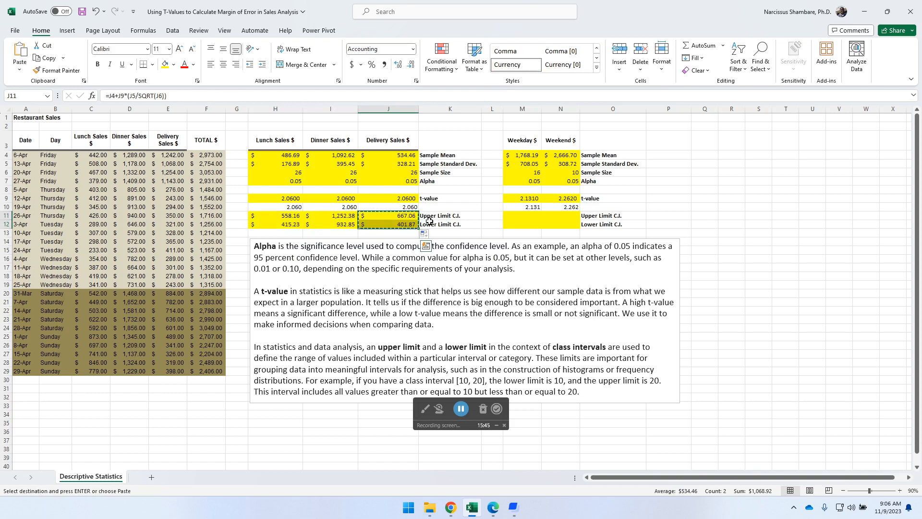
key(Right)
key(Right)
key(Right)
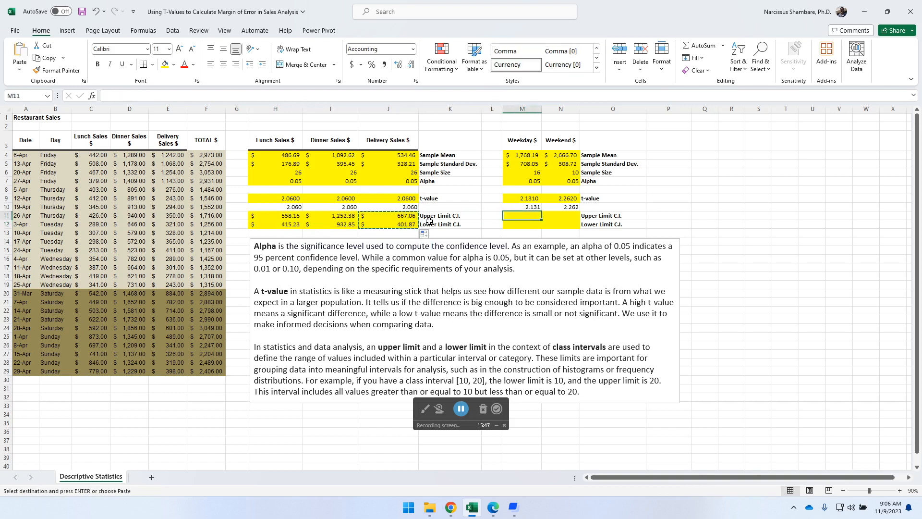
key(ctrl+v)
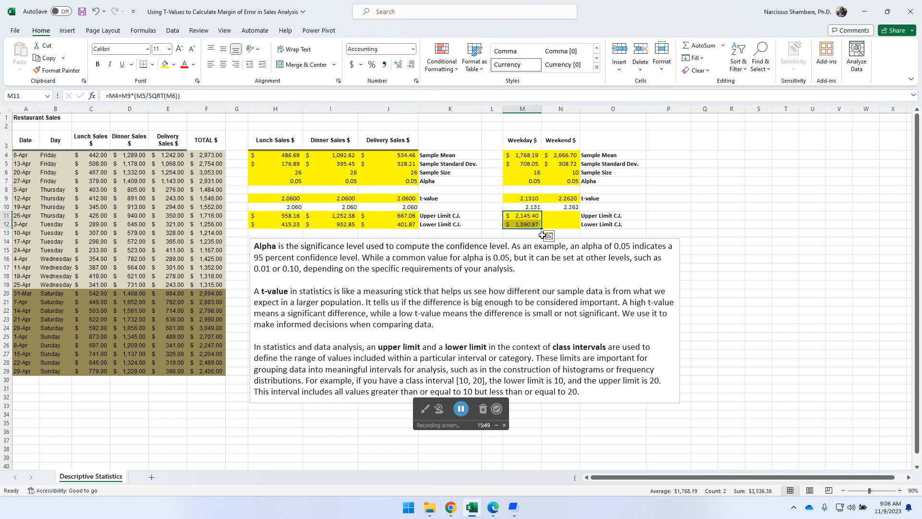
drag(542, 229, 560, 222)
key(Right)
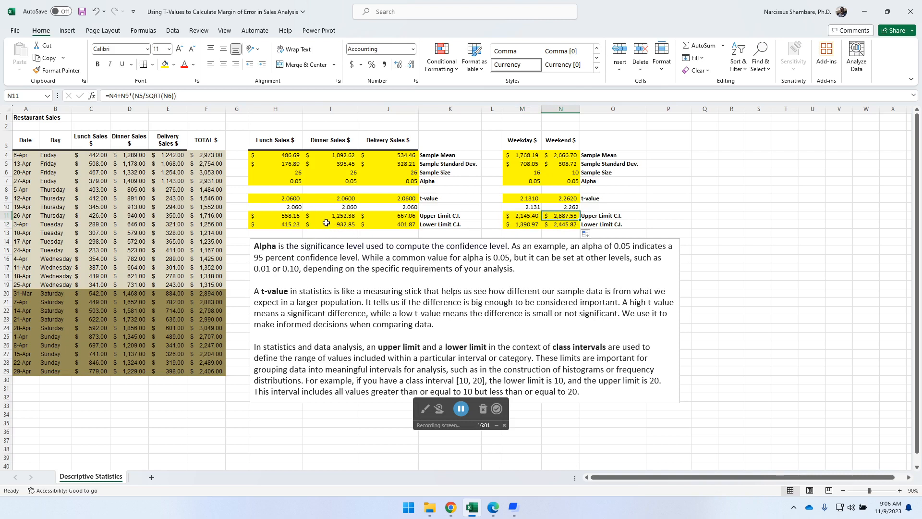
Compare the Lunch and Dinner Sales confidence limits with their sample means, and examine the Dinner Sales standard deviation.
click(289, 218)
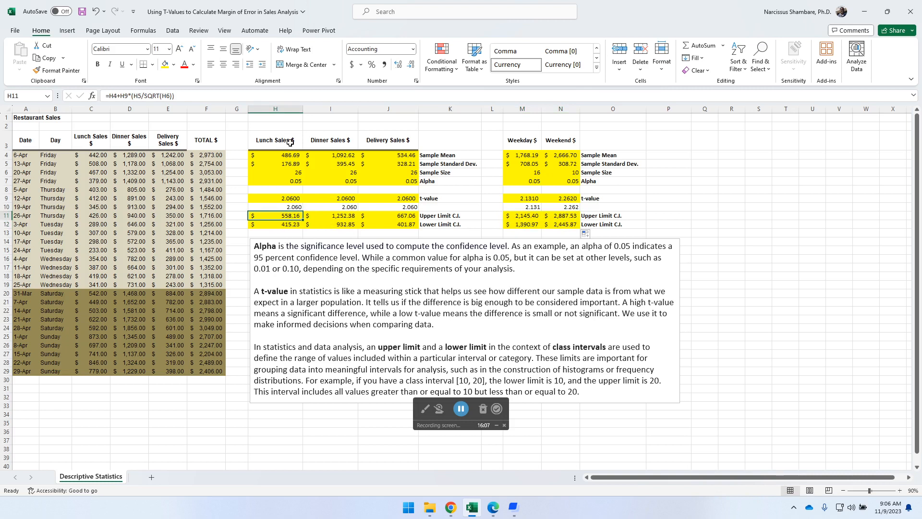
click(290, 156)
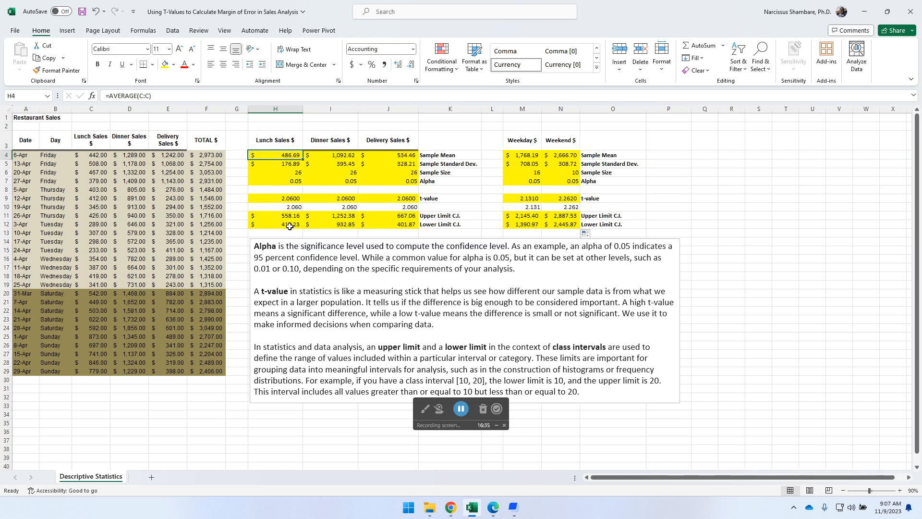
click(349, 216)
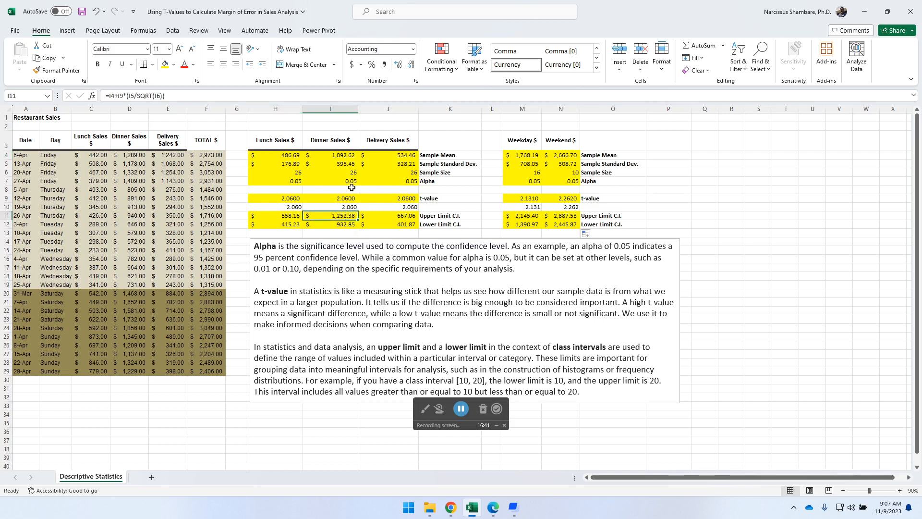
click(348, 155)
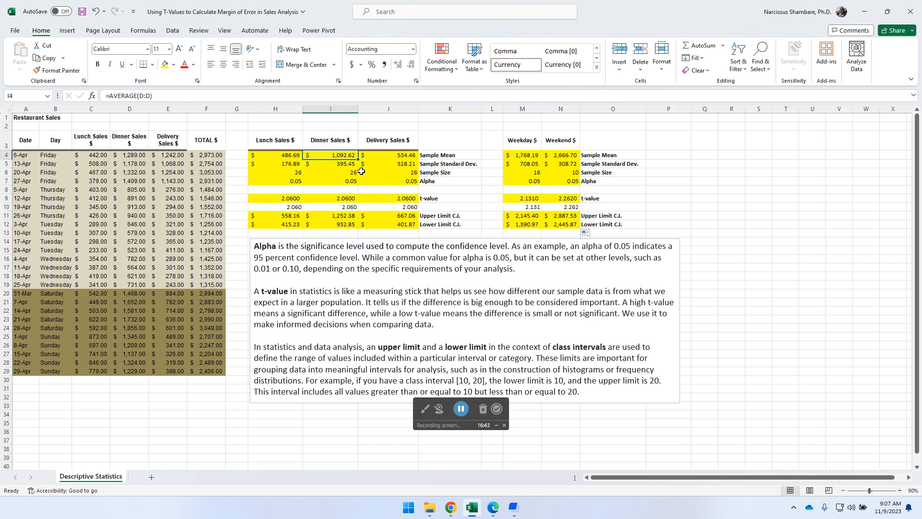
click(344, 216)
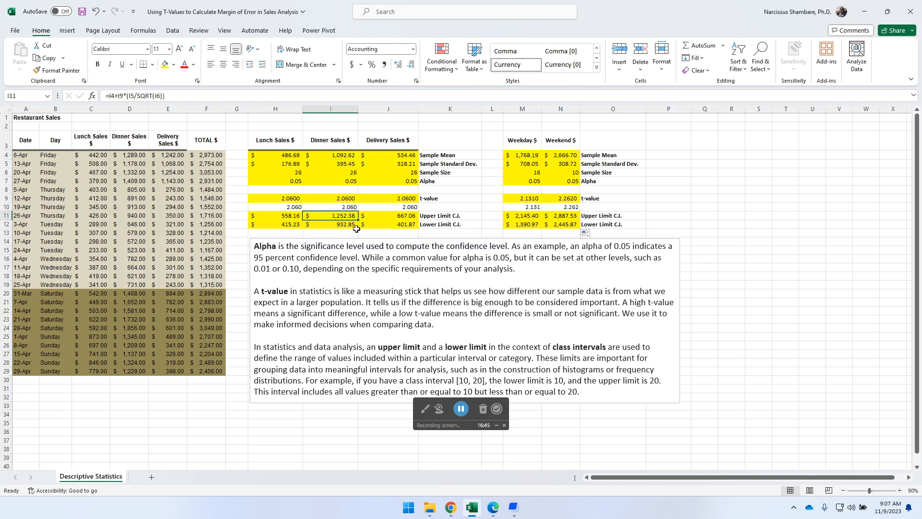
click(346, 226)
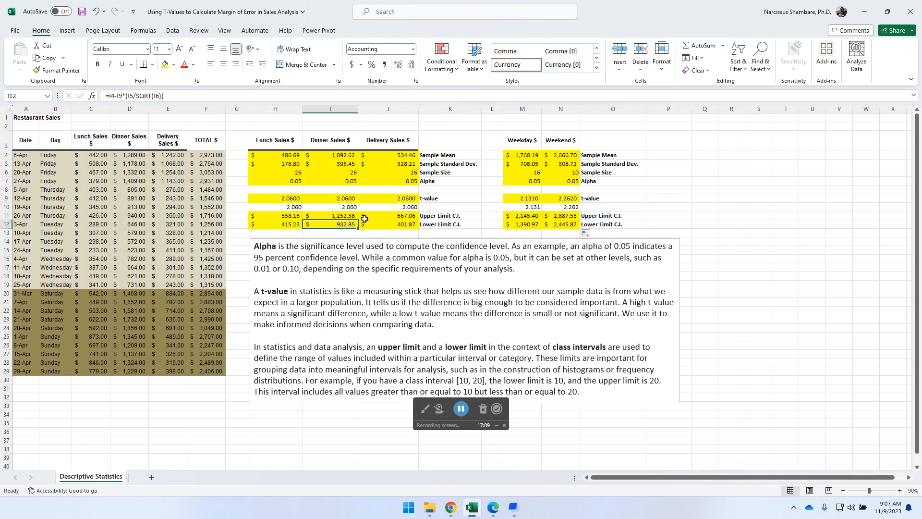
click(342, 215)
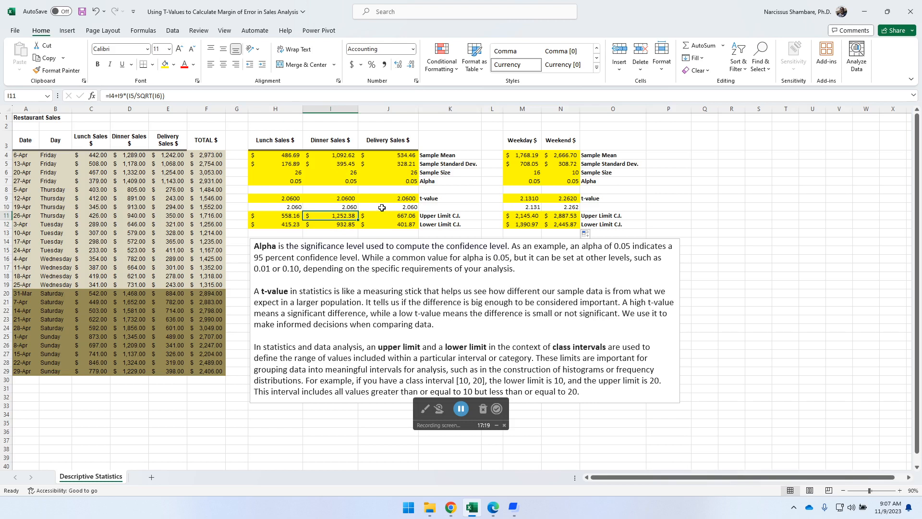
click(347, 224)
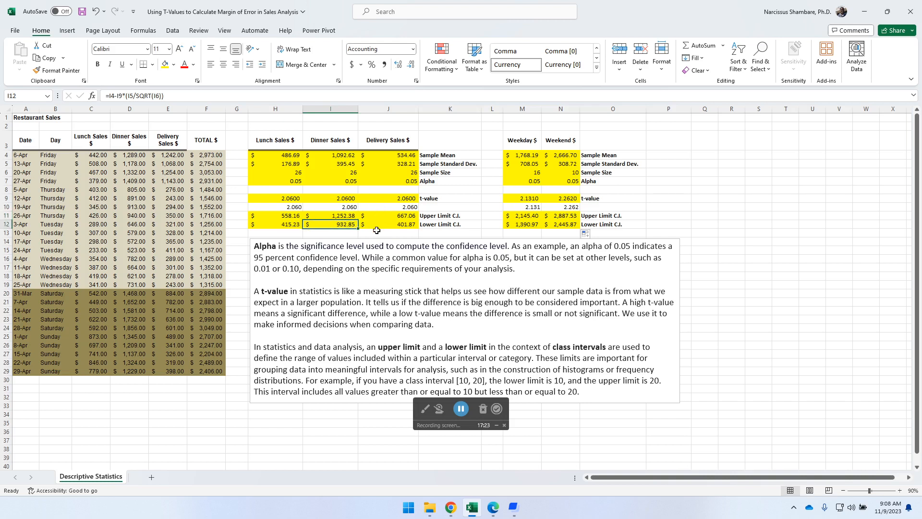
click(349, 164)
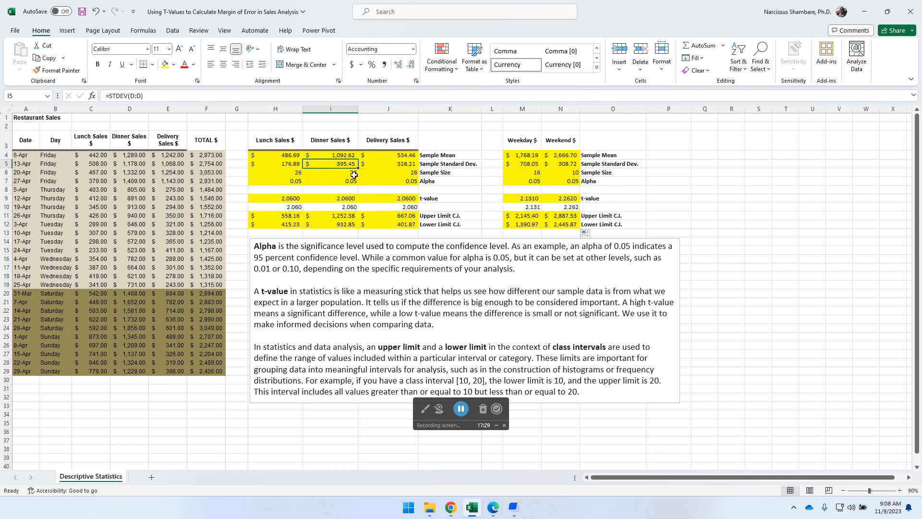
Examine the Dinner Sales sample size and Delivery Sales mean, and compare the standard deviations of Lunch, Weekday and Weekend sales.
click(353, 174)
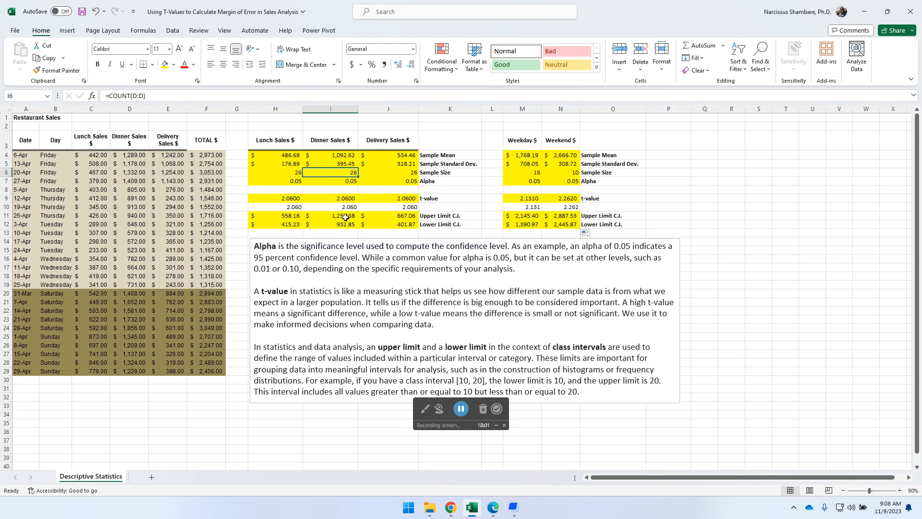
click(408, 157)
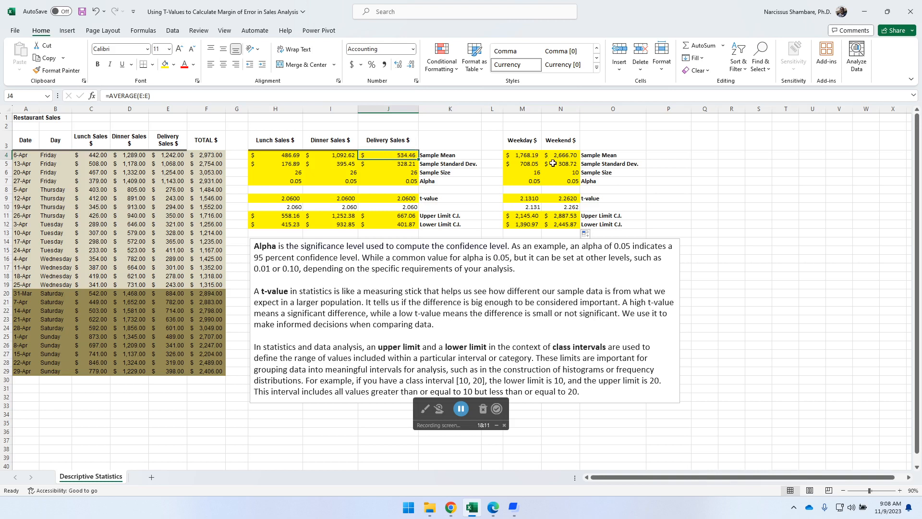
click(530, 164)
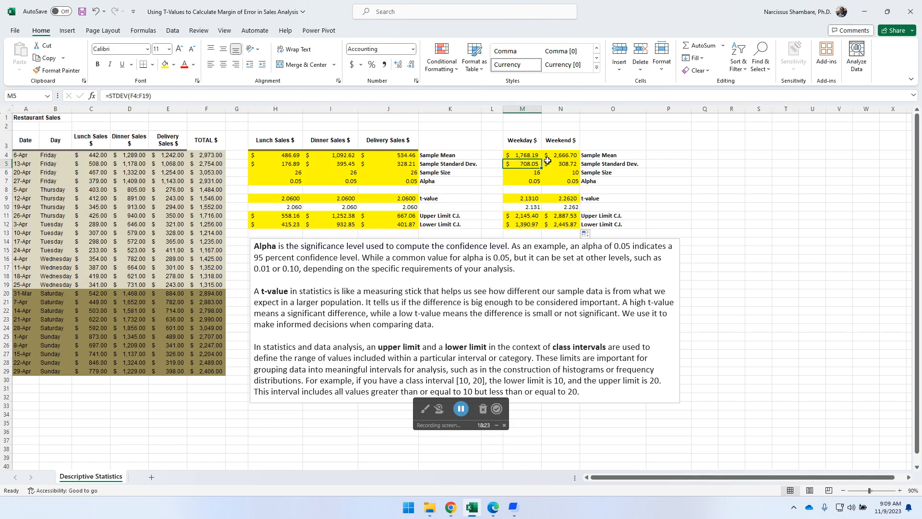
click(290, 165)
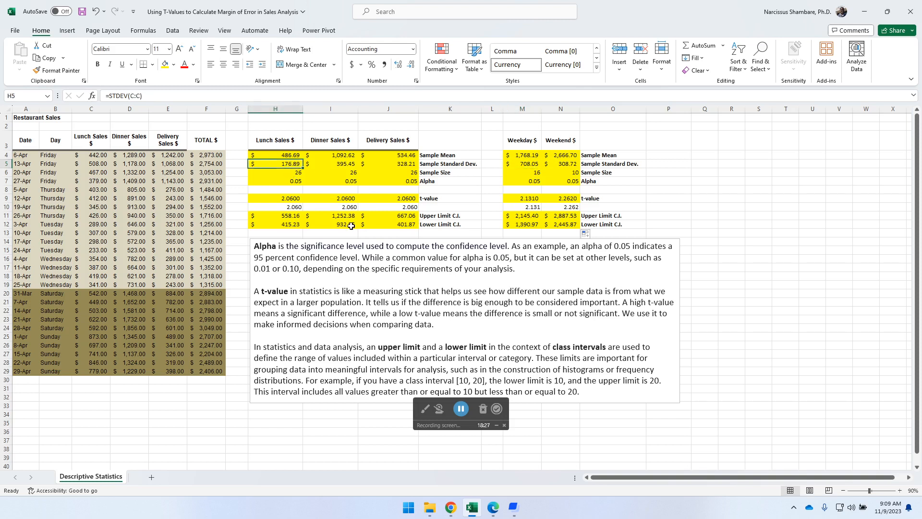
click(526, 165)
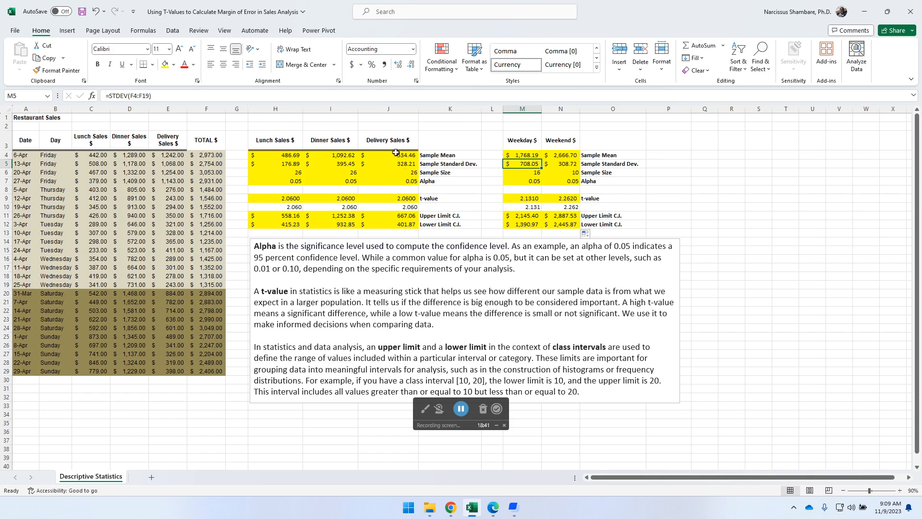
click(571, 164)
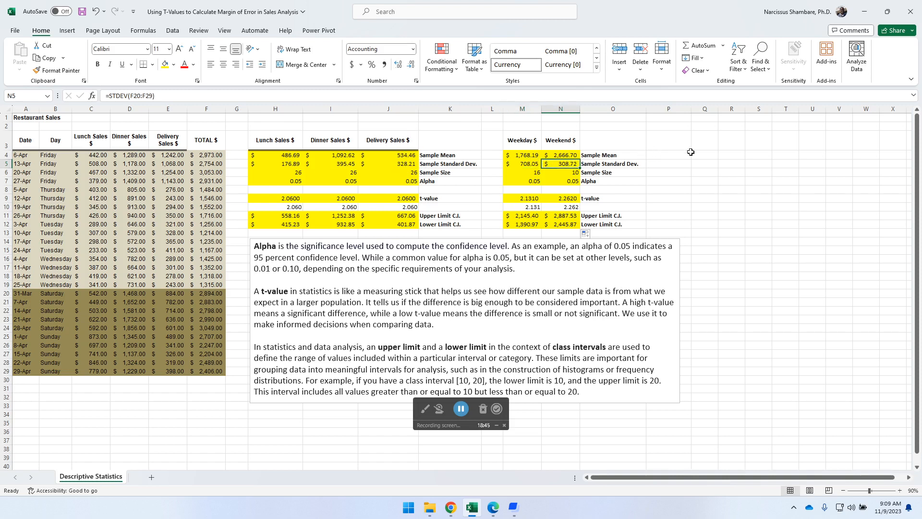